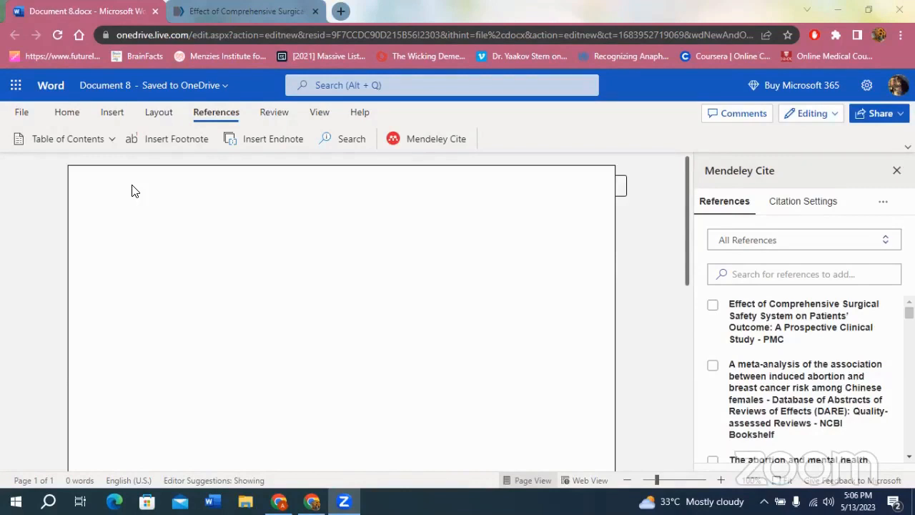
- View the citation for the PMC article on the Comprehensive Surgical Safety System
left_click(201, 10)
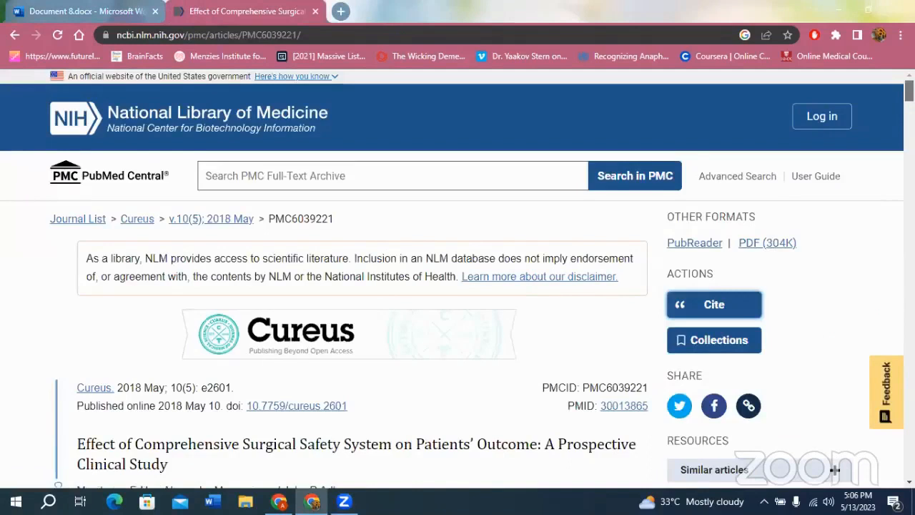
scroll(671, 227, "down", 2)
scroll(671, 227, "up", 1)
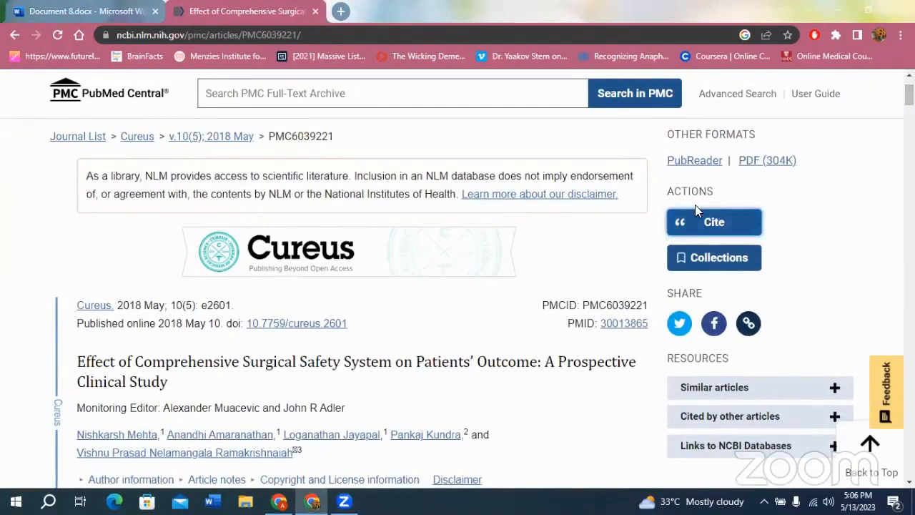
left_click(697, 221)
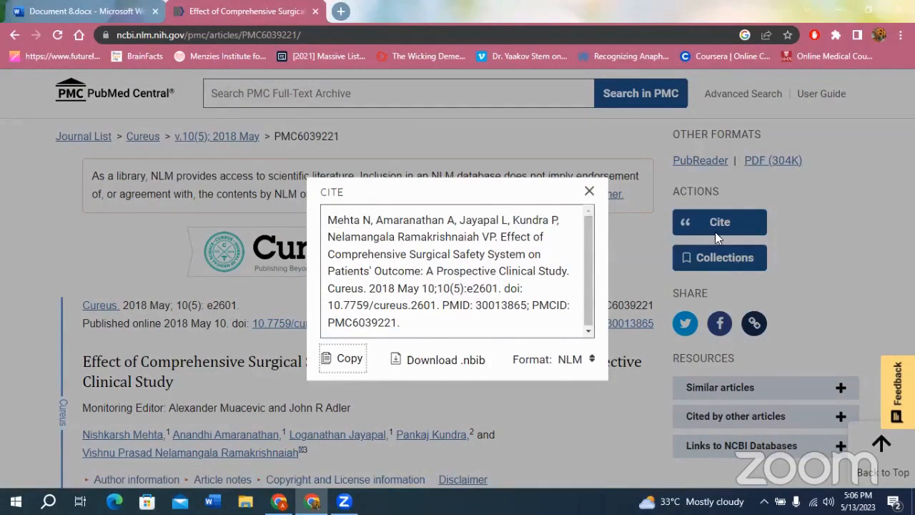
left_click(588, 192)
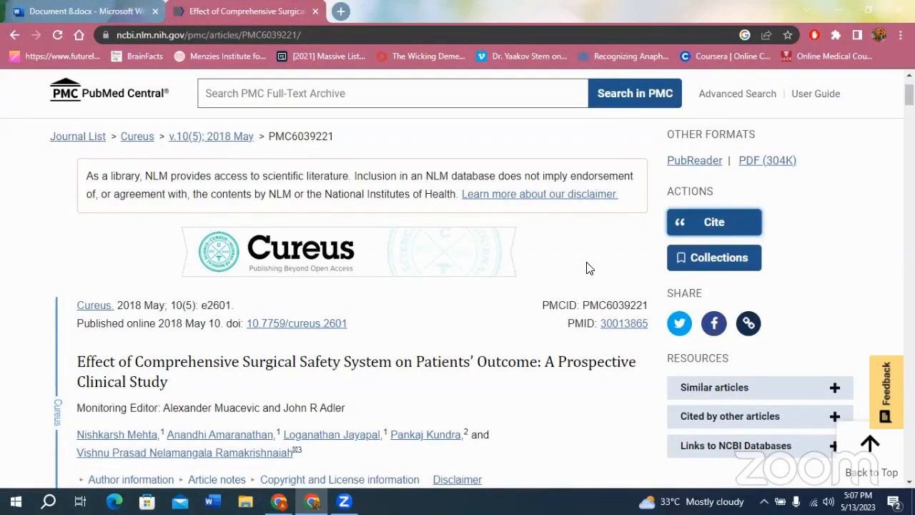
- Examine the citation formats offered for the PMC article, leaving the current format selected
left_click(689, 228)
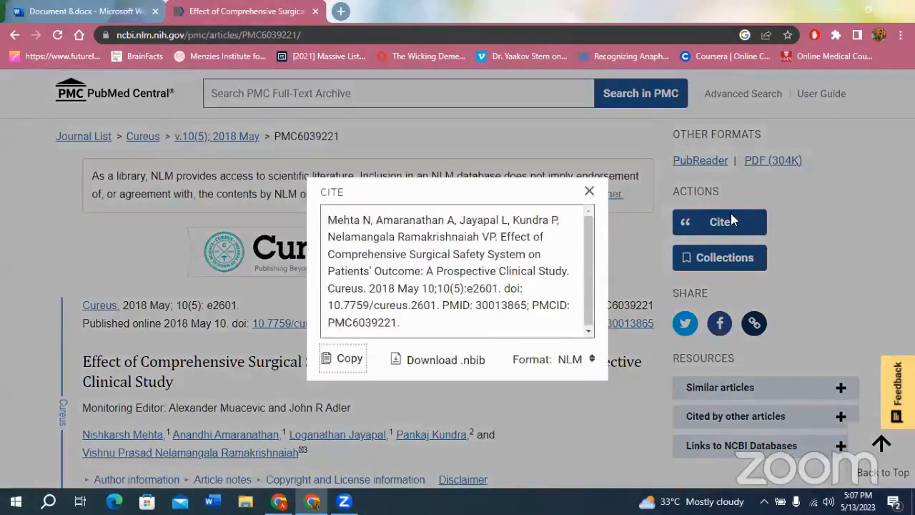
left_click(583, 360)
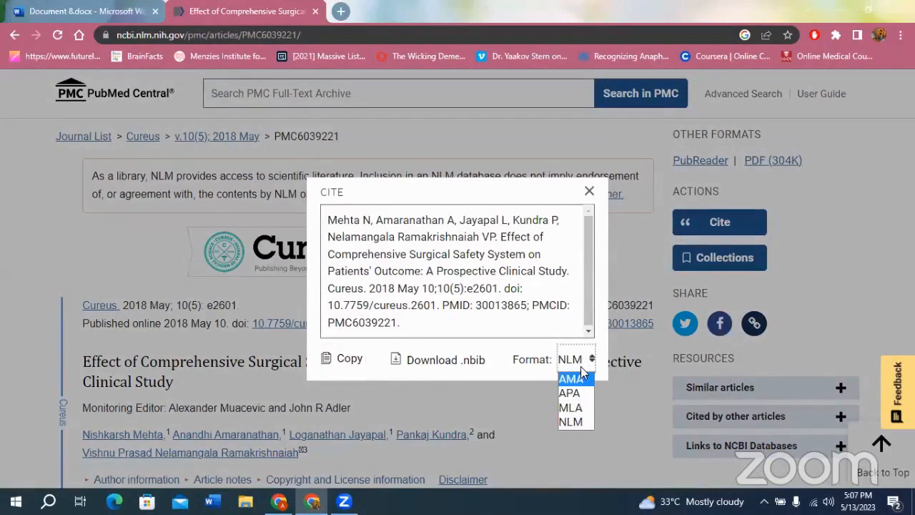
left_click(589, 191)
left_click(589, 191)
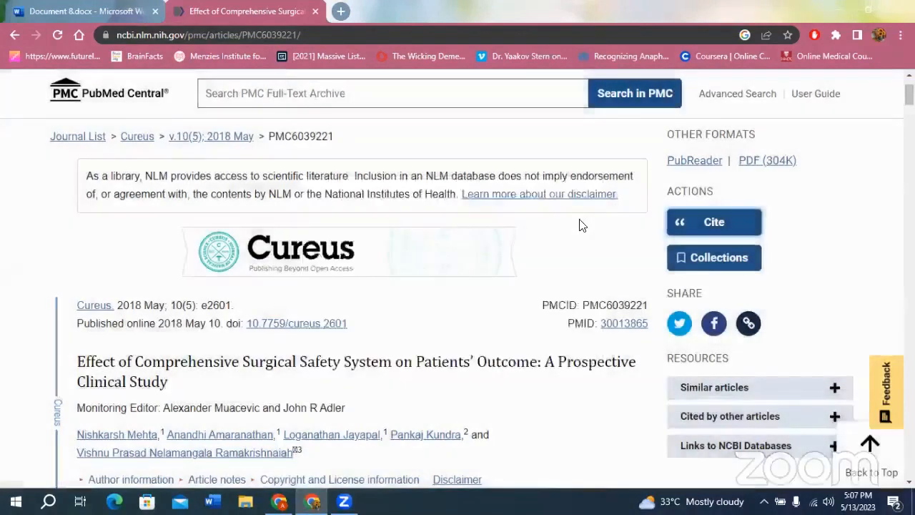
- Return to the Word document and review the citation styles available in Mendeley Cite's citation settings
left_click(86, 12)
left_click(798, 201)
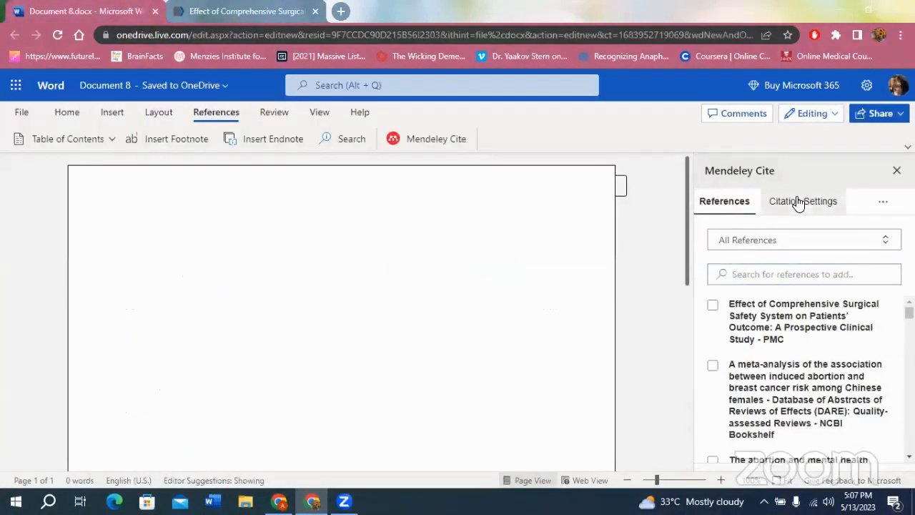
left_click(756, 284)
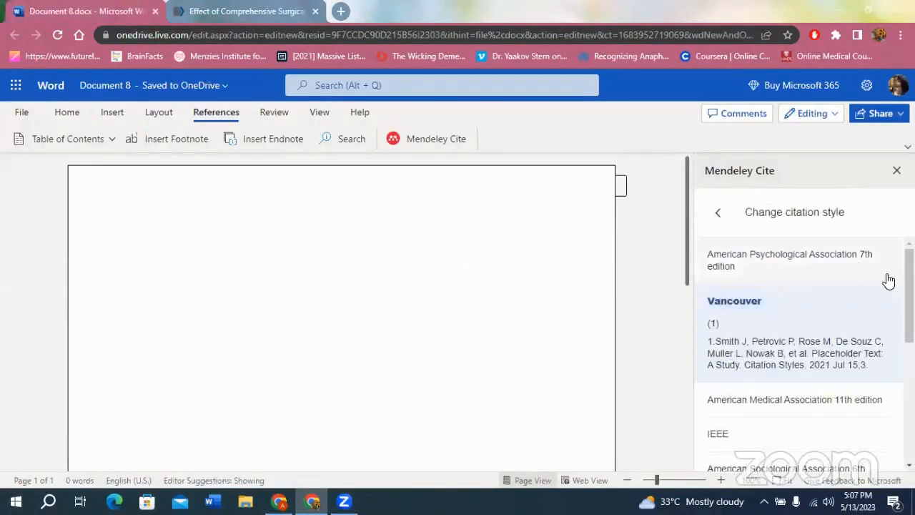
scroll(801, 357, "down", 3)
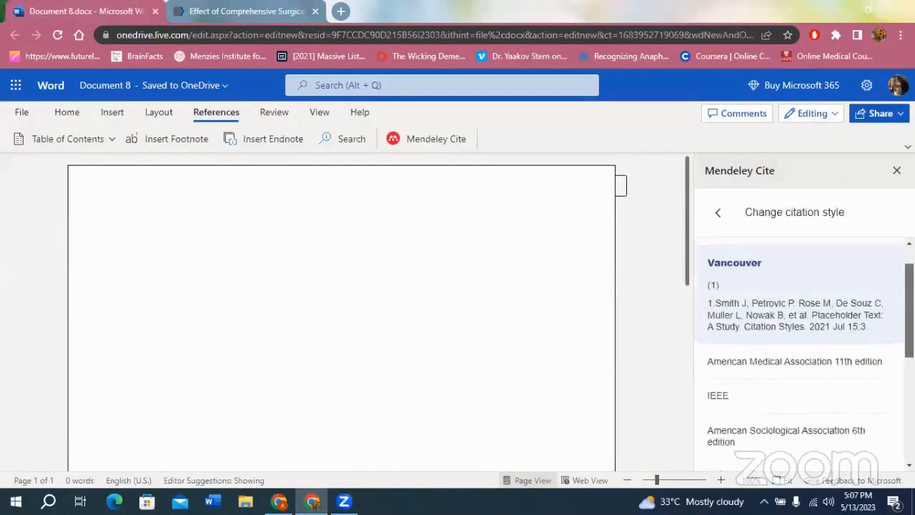
scroll(800, 357, "down", 2)
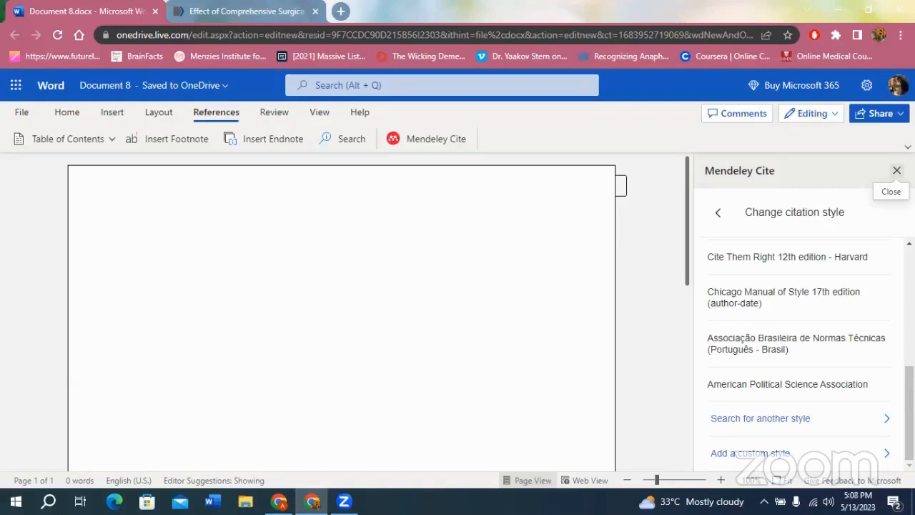
- Close Mendeley Cite and reopen it from the document's reference tools
left_click(897, 171)
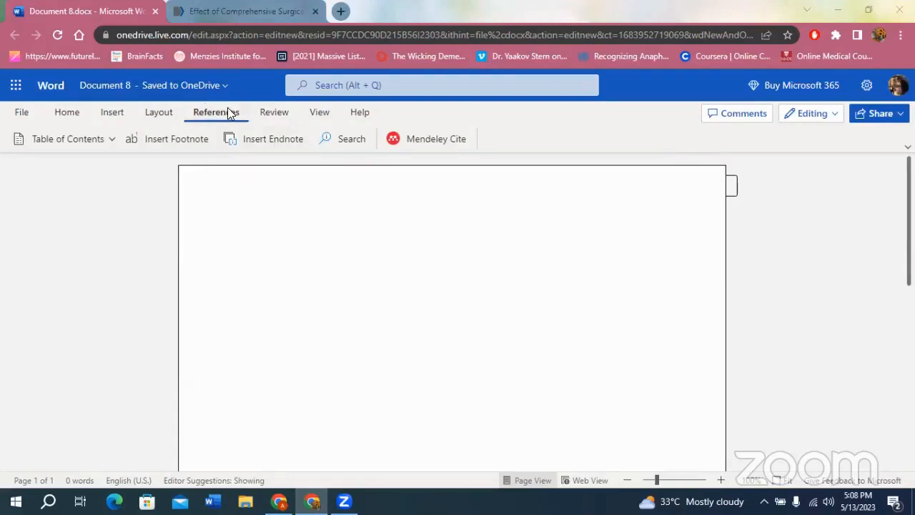
left_click(411, 138)
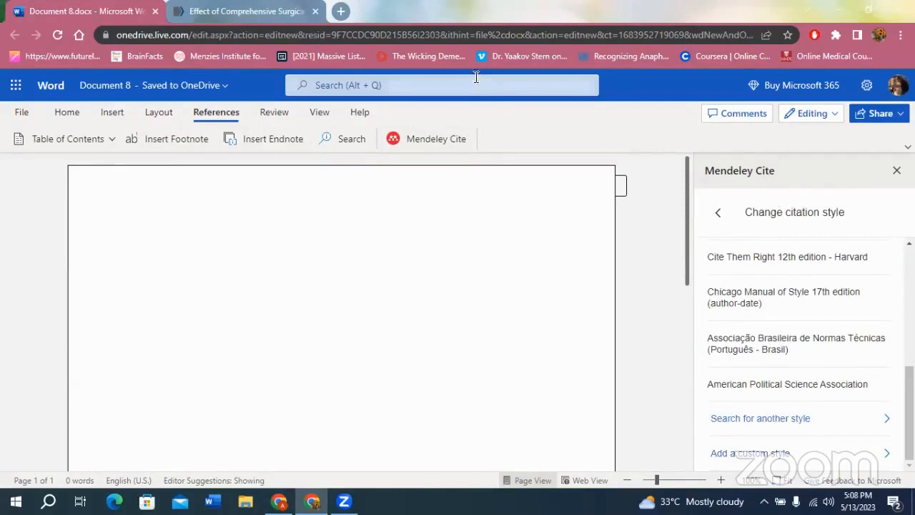
- View the installed browser extensions and open a new browser tab
left_click(836, 33)
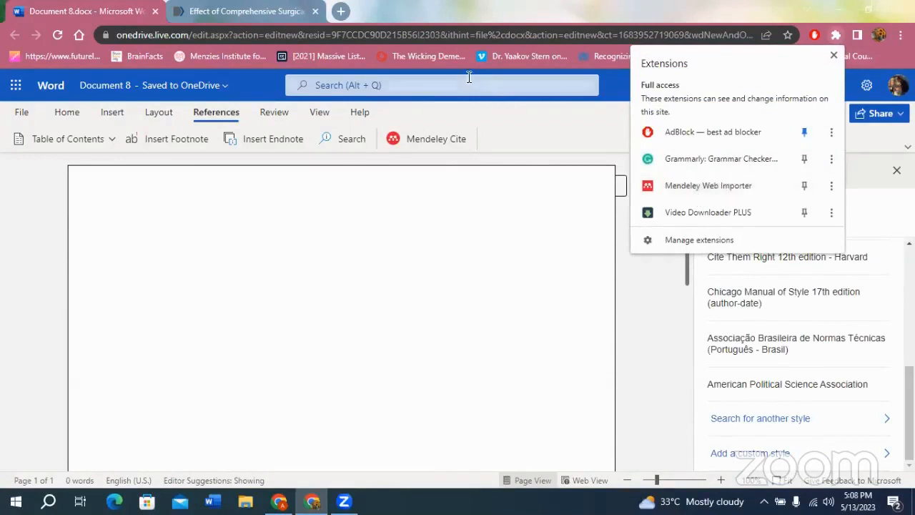
left_click(341, 12)
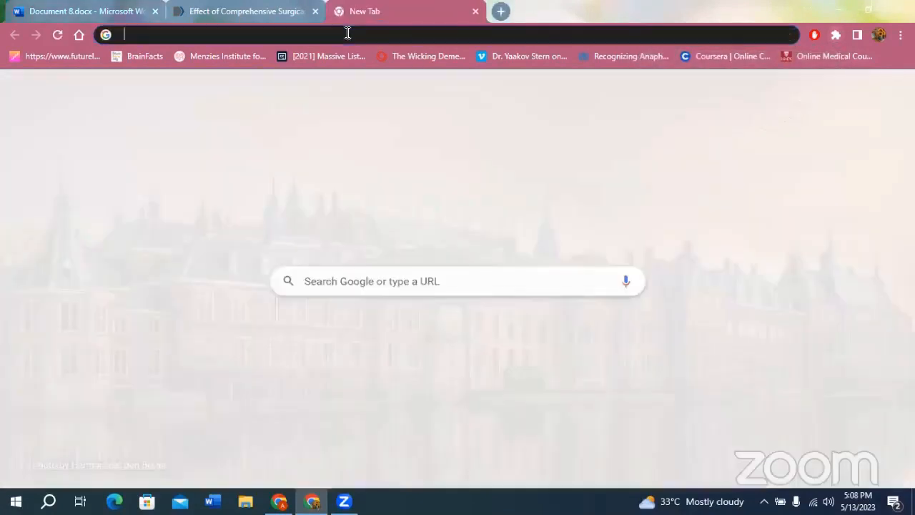
type("mende")
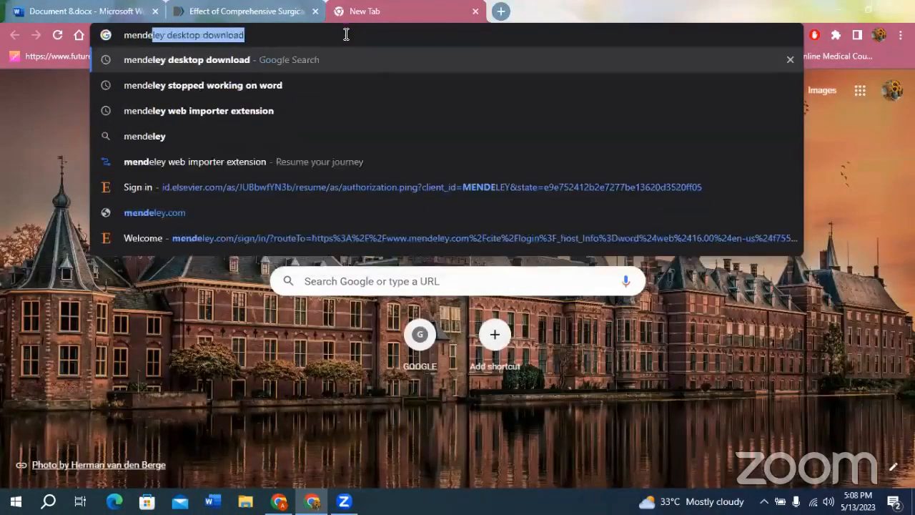
key("Down")
key("Down")
key("Down")
key("Down")
key("Down")
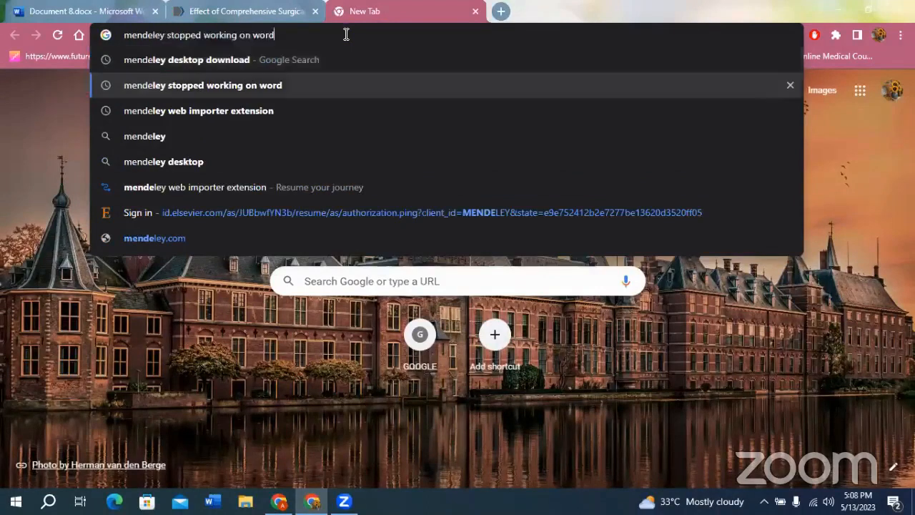
key("Escape")
key("Escape")
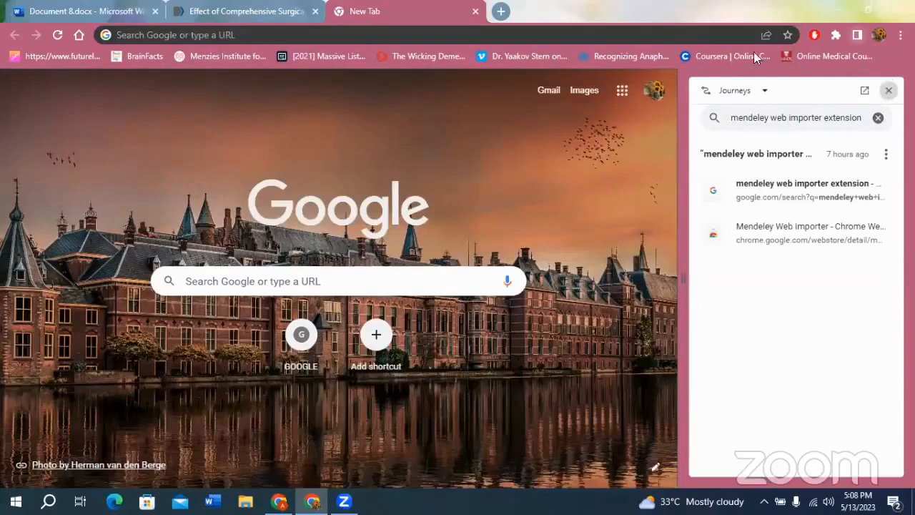
left_click(889, 96)
- Search Google for mendeley web importer and open Mendeley's Web Importer page
left_click(687, 36)
type("m")
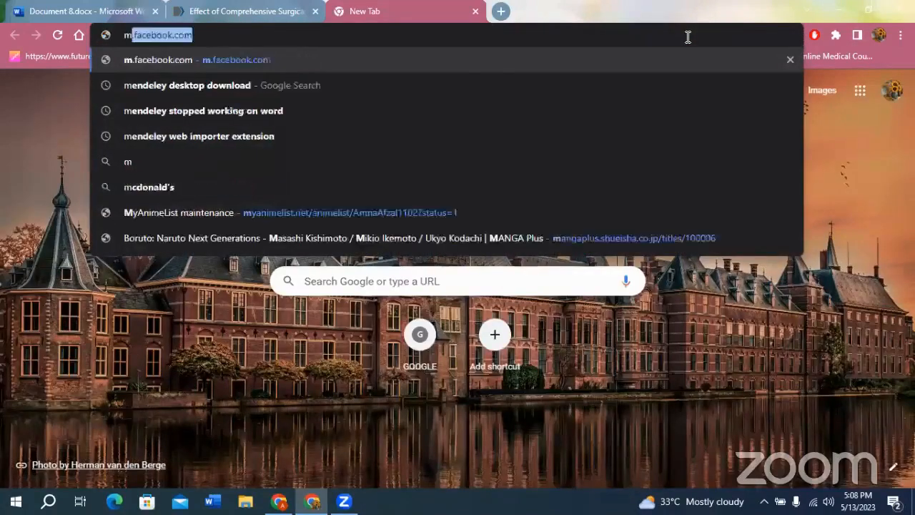
type("endele")
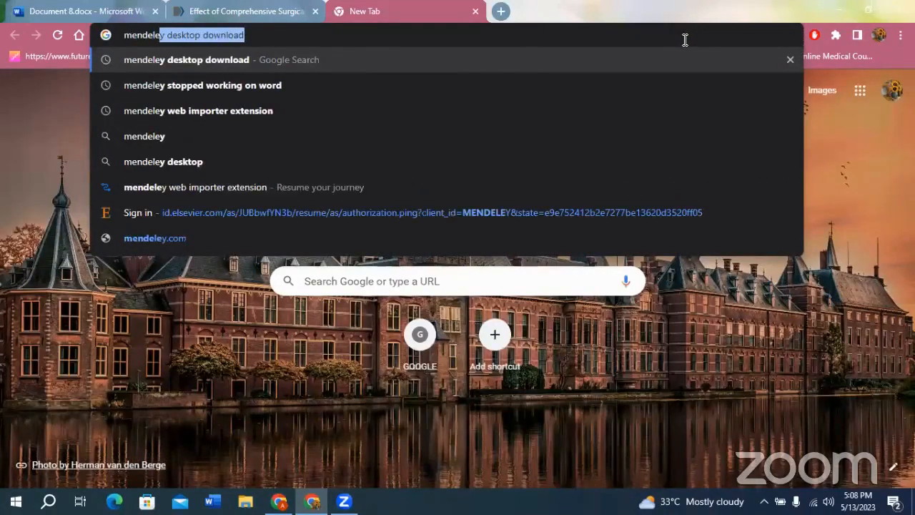
type(" wev u")
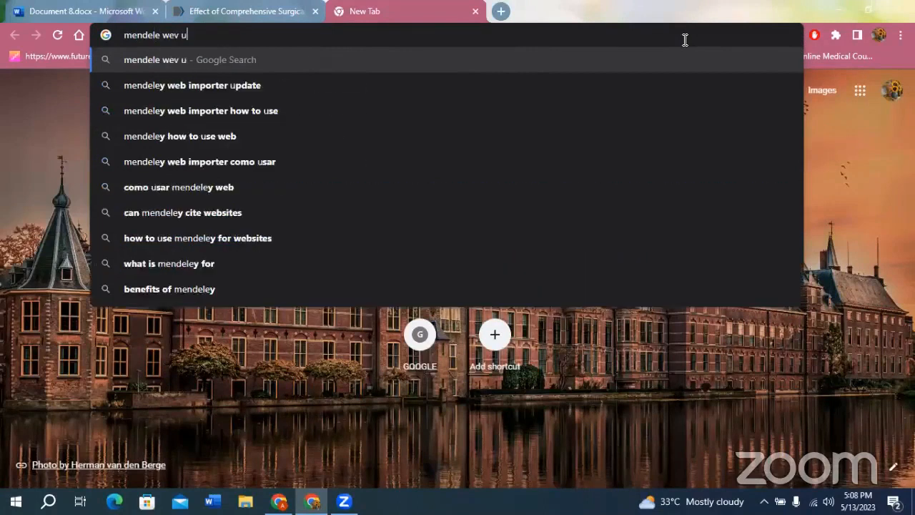
key("Down")
key("BackSpace")
key("BackSpace")
key("BackSpace")
key("BackSpace")
key("BackSpace")
key("BackSpace")
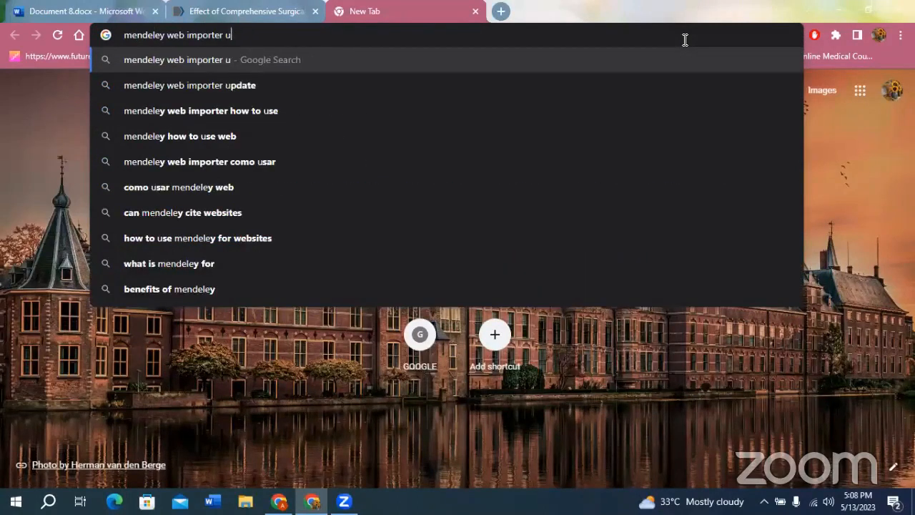
key("Return")
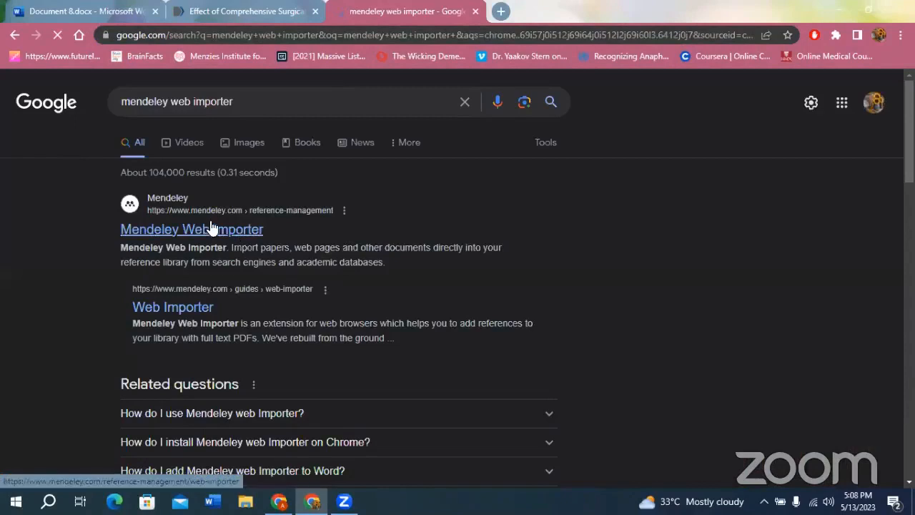
left_click(216, 229)
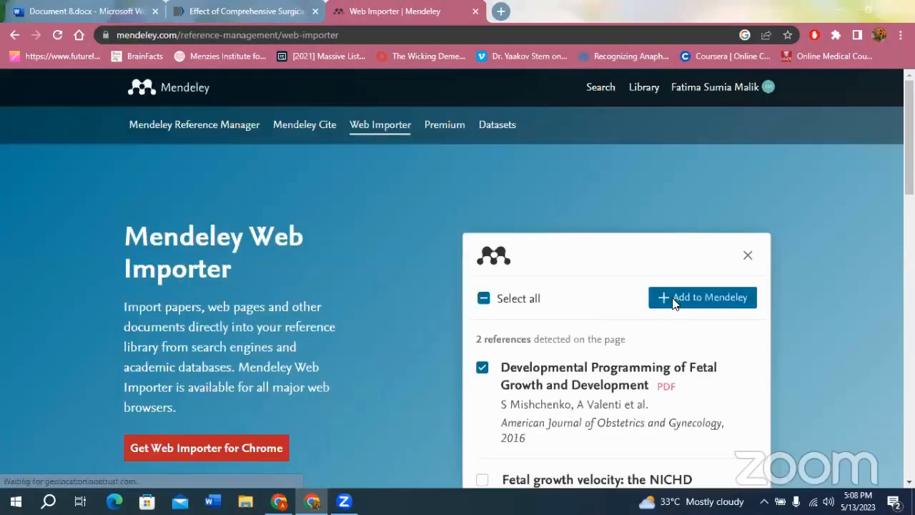
- Examine the Web Importer page's download option for Chrome and check the browser extensions for Mendeley Web Importer
scroll(843, 181, "down", 5)
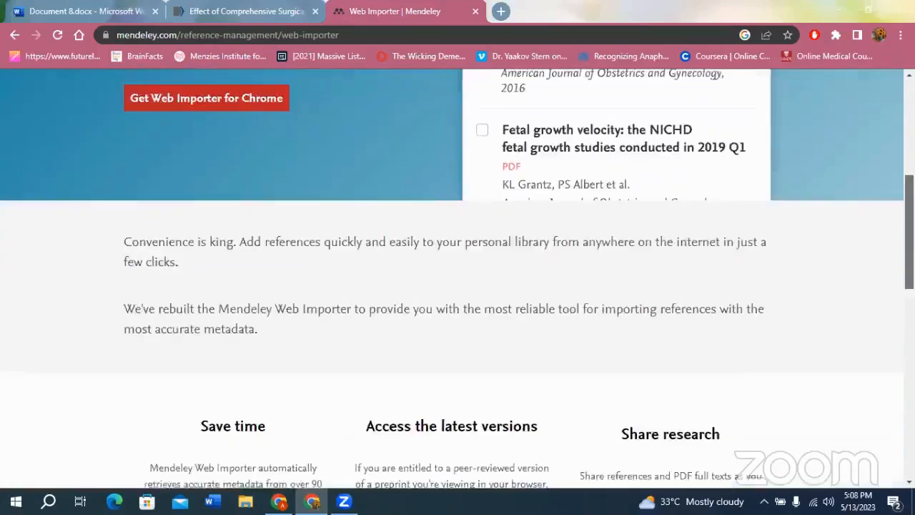
scroll(328, 191, "up", 3)
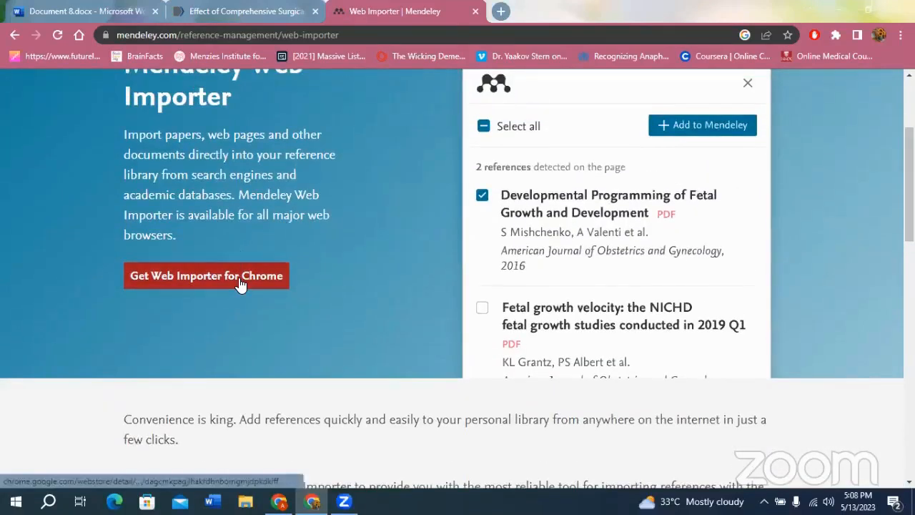
left_click(837, 32)
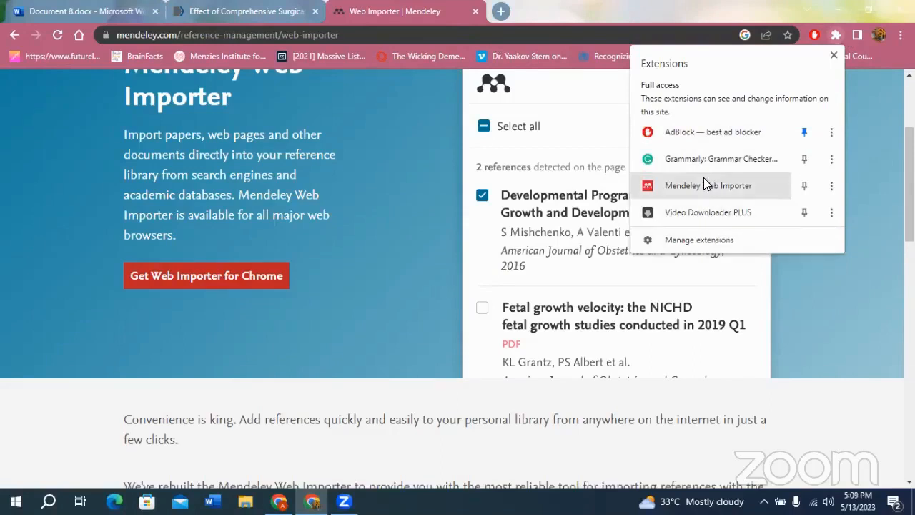
- Search Google for mendeley desktop download and look over the Mendeley download results
left_click(421, 34)
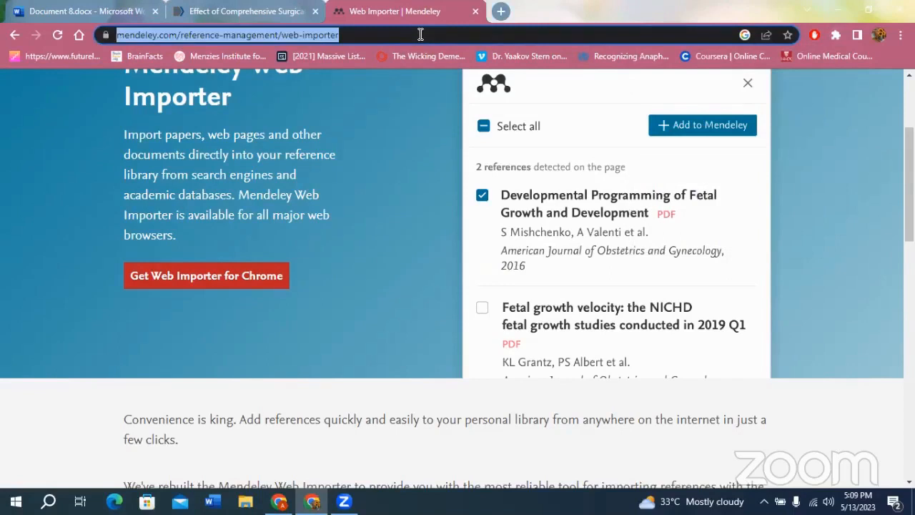
type("m")
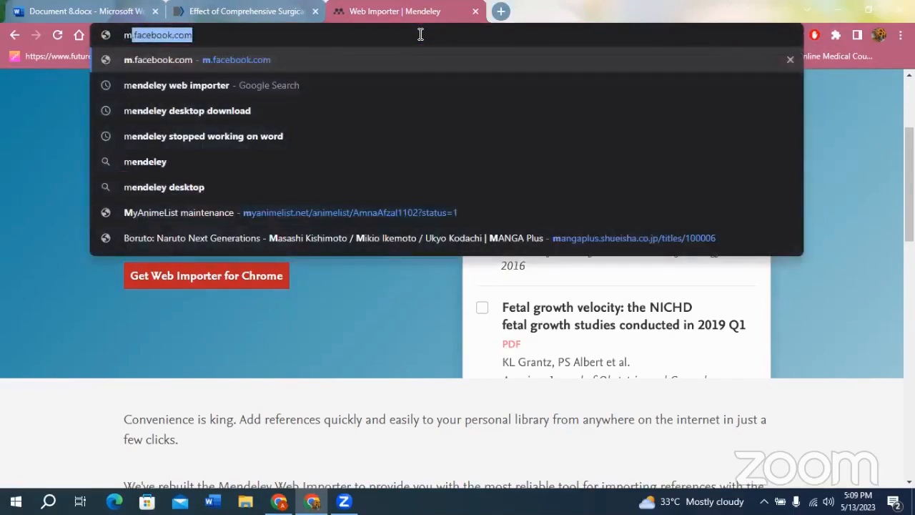
key("Down")
key("Down")
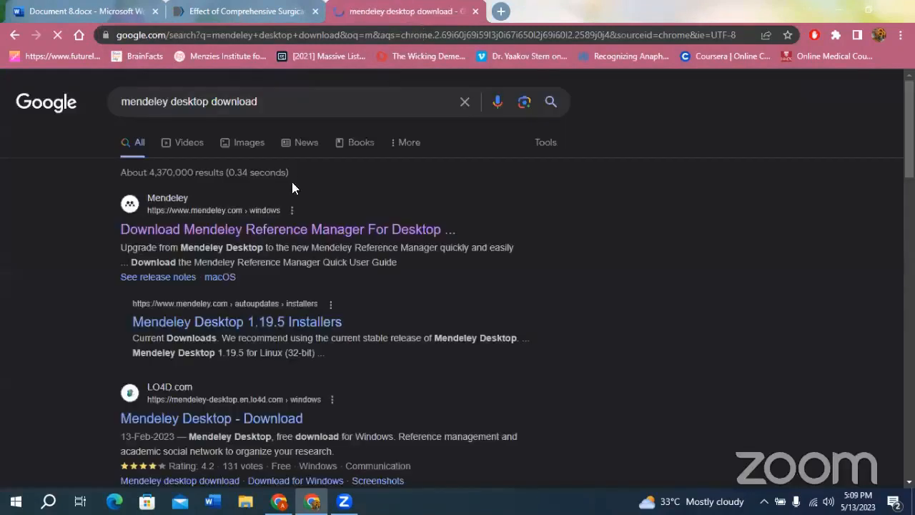
left_click(278, 325)
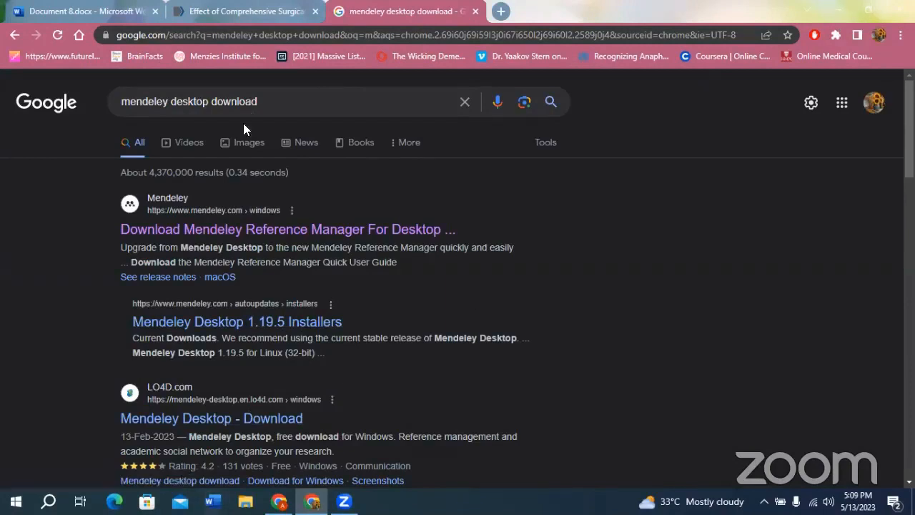
- Return to the Word document, reopen Mendeley Cite and place the text cursor on the blank page
left_click(98, 9)
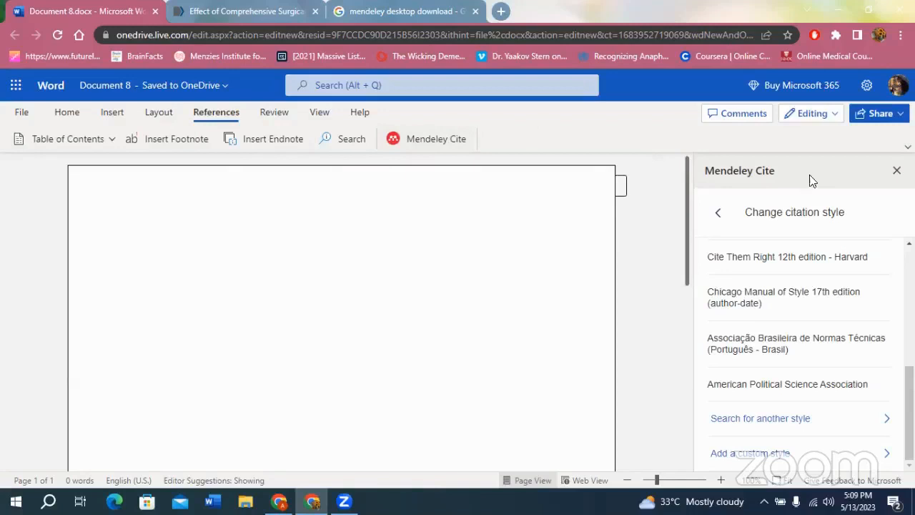
left_click(896, 170)
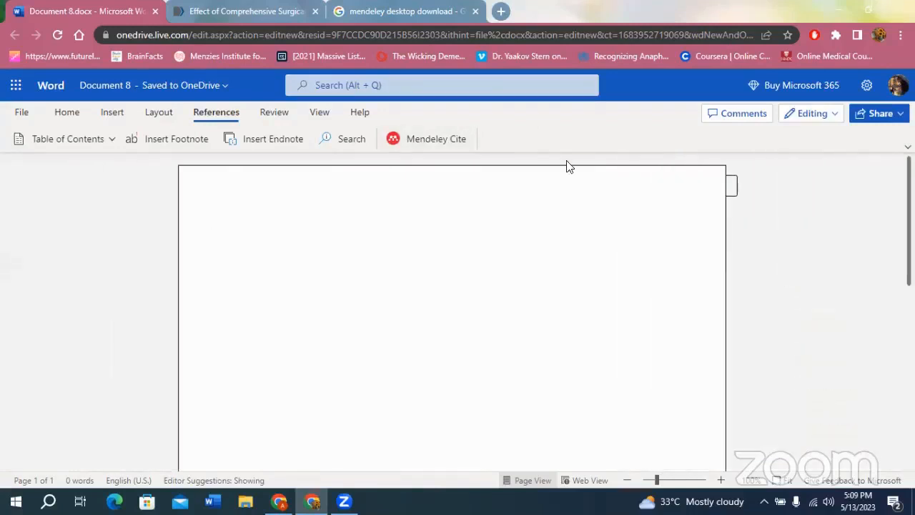
left_click(421, 136)
left_click(238, 232)
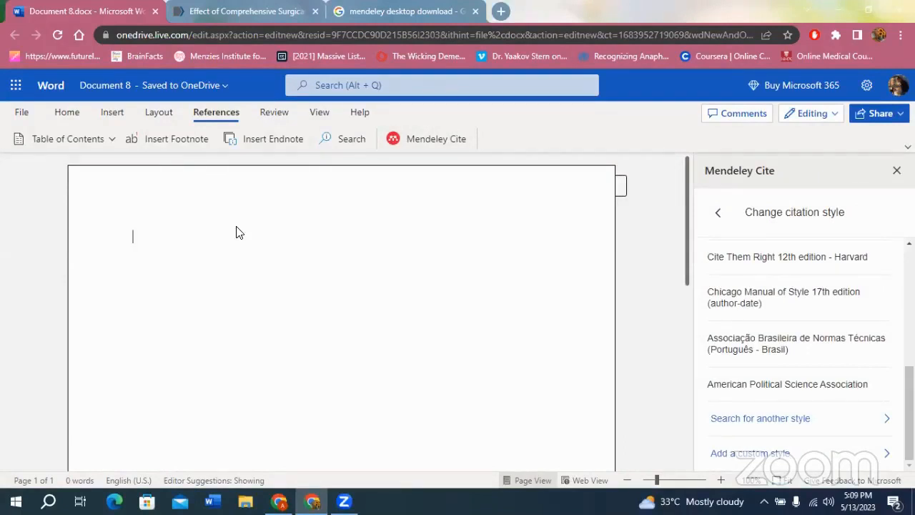
- Consult the PMC article's title, return to the Word document and enter the text "Surgical Safety" on the page
left_click(265, 7)
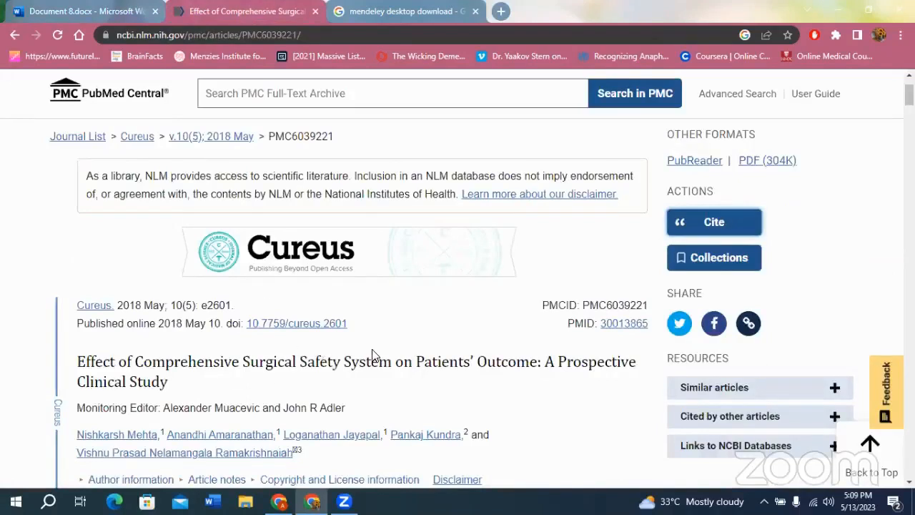
left_click(63, 9)
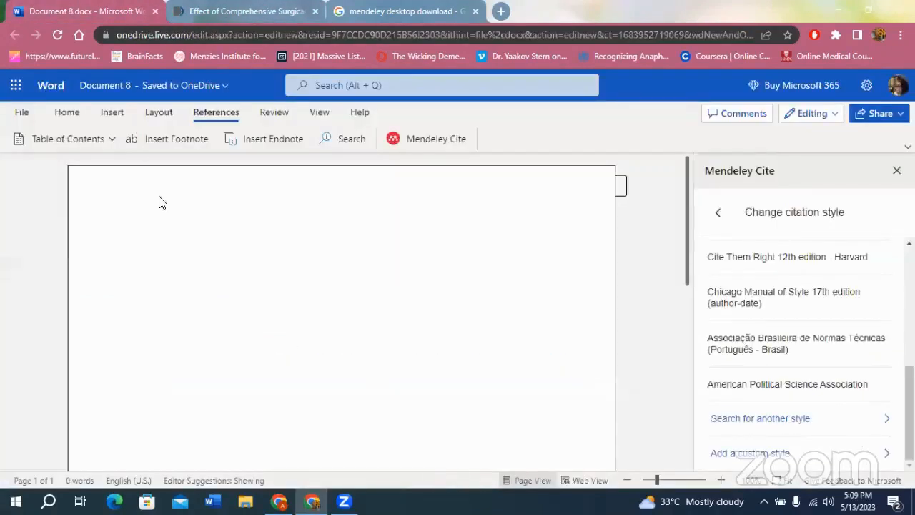
type("Surgical Safety")
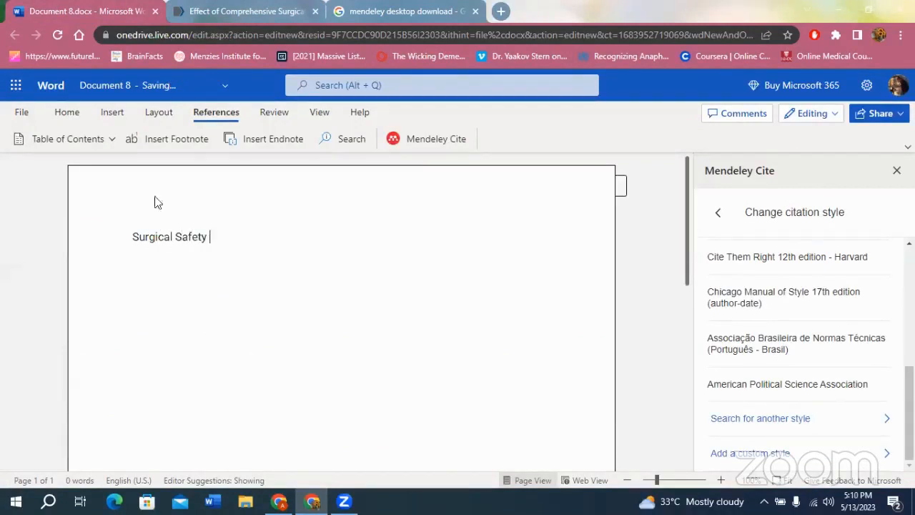
- Copy the PMC article's citation in APA format
left_click(266, 8)
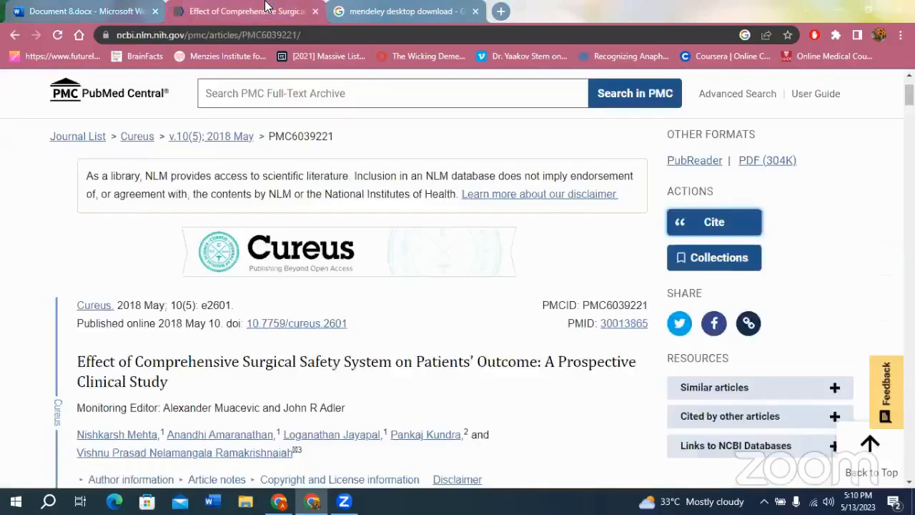
left_click(701, 223)
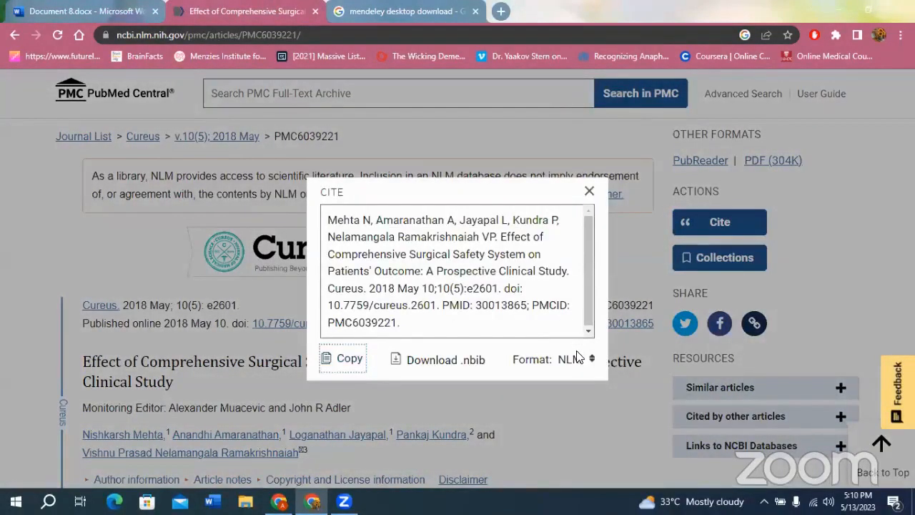
left_click(578, 360)
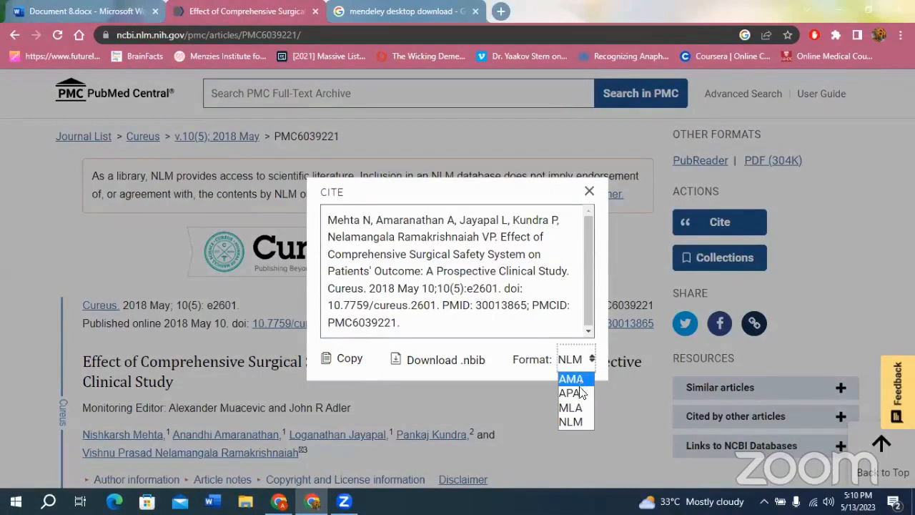
left_click(817, 442)
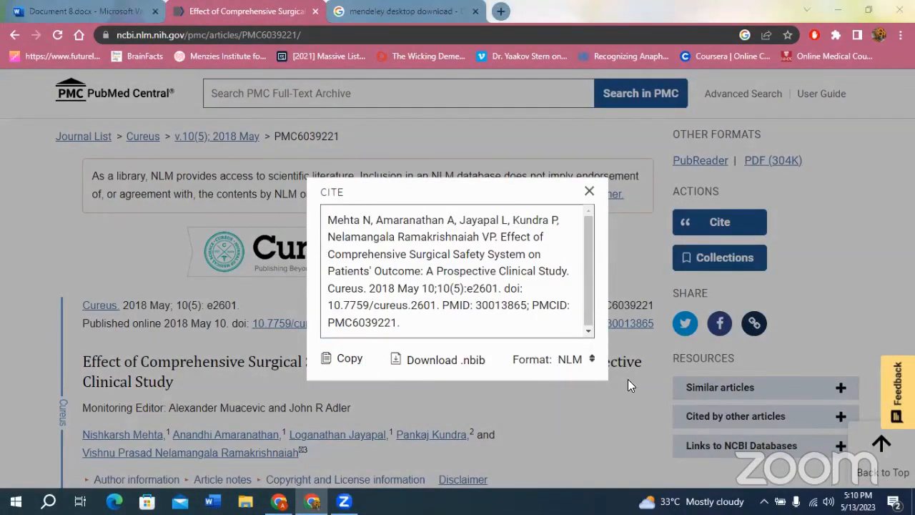
left_click(576, 361)
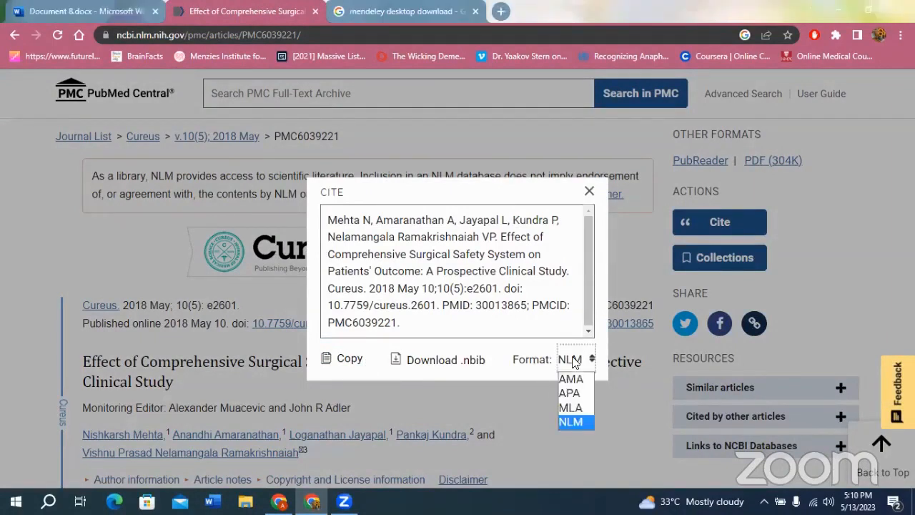
left_click(571, 393)
left_click(347, 360)
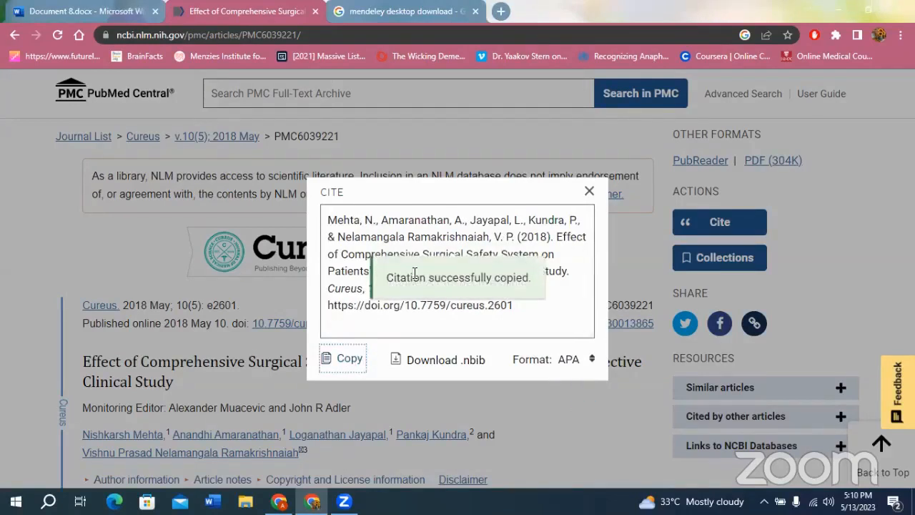
- In the Word document, add a References heading with the pasted citation numbered 1. below it, and add [1] after "Surgical Safety"
left_click(133, 8)
left_click(274, 263)
type("Referebces")
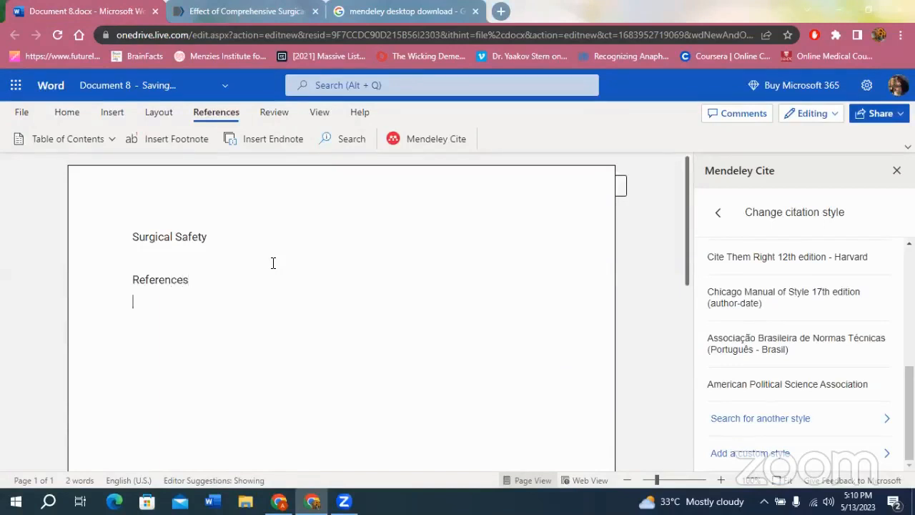
key("ctrl+v")
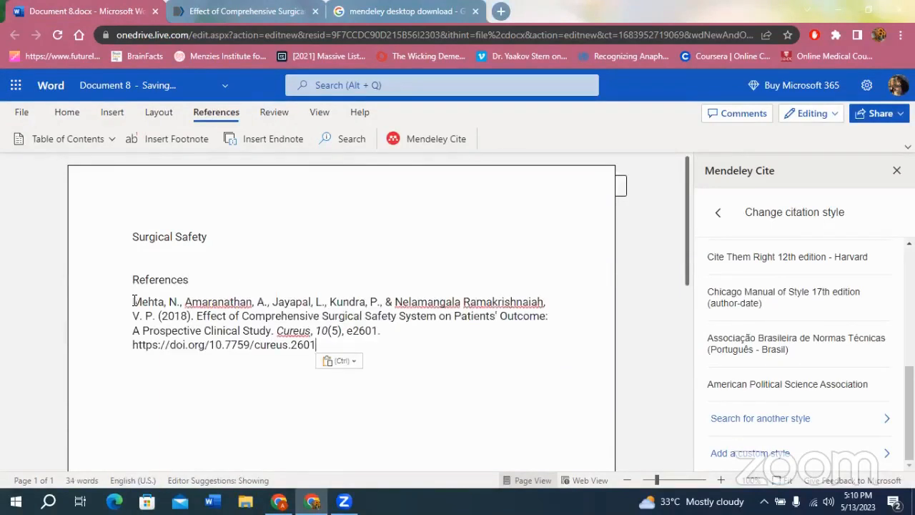
left_click(133, 301)
type("1.")
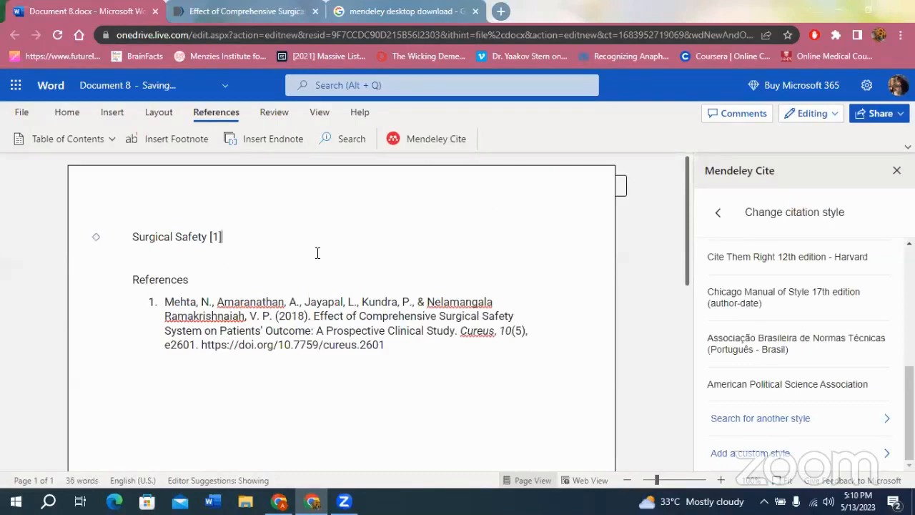
- Return to the PMC article, close its citation dialog and try to launch the Mendeley Web Importer extension, closing its pop-up window
left_click(268, 9)
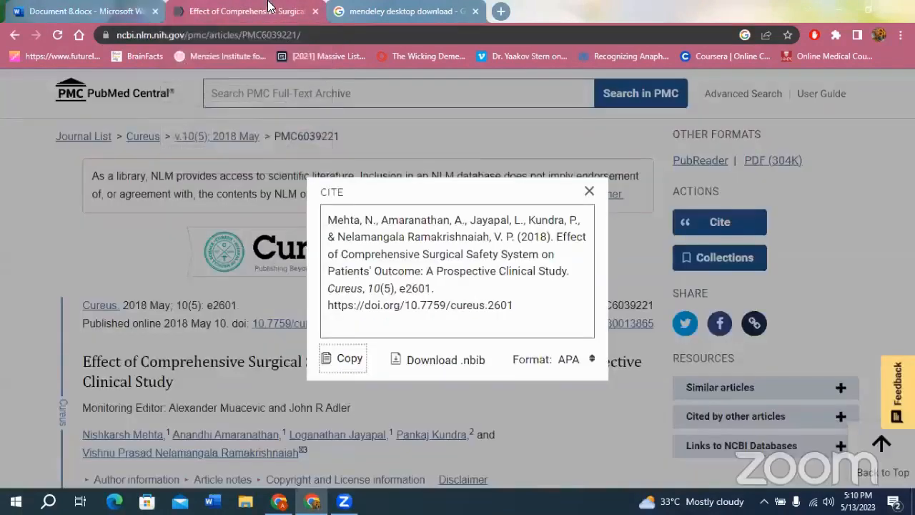
left_click(590, 190)
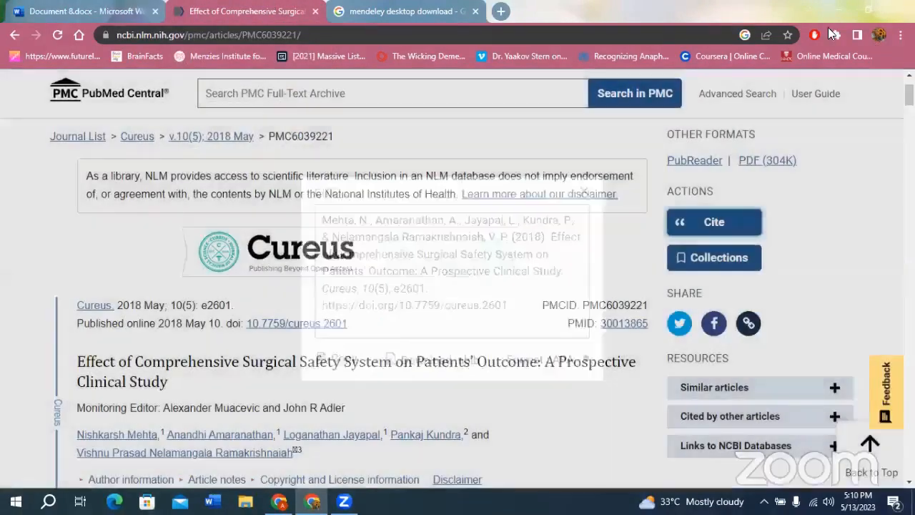
left_click(833, 33)
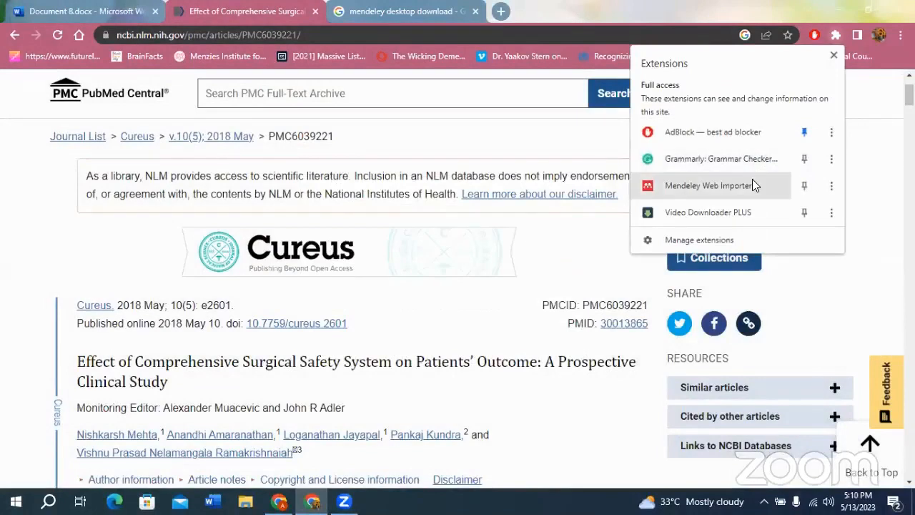
left_click(754, 186)
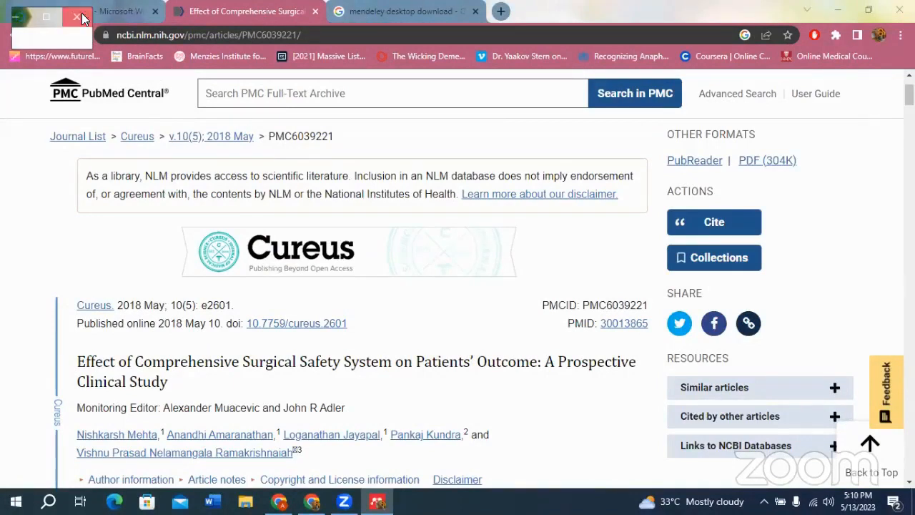
left_click(81, 17)
- Try again to launch the Mendeley Web Importer extension on the PMC article page
left_click(836, 35)
left_click(738, 185)
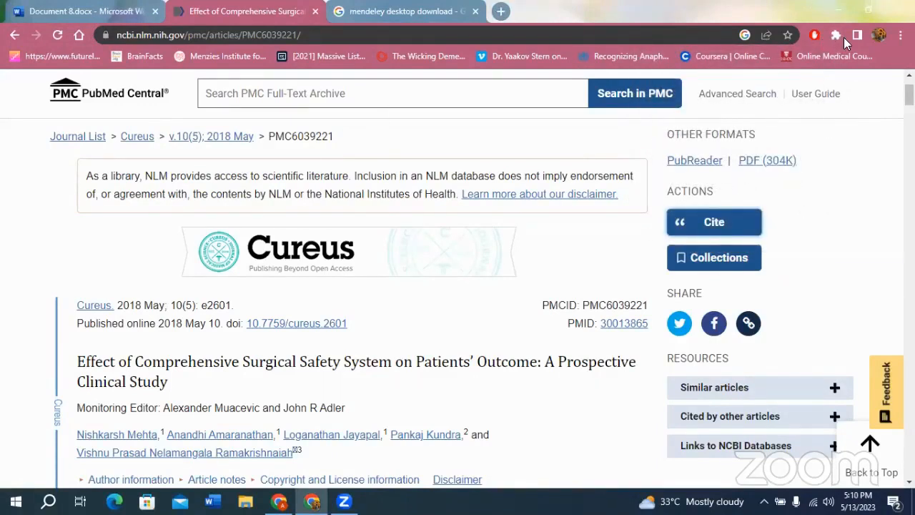
left_click(844, 37)
left_click(739, 185)
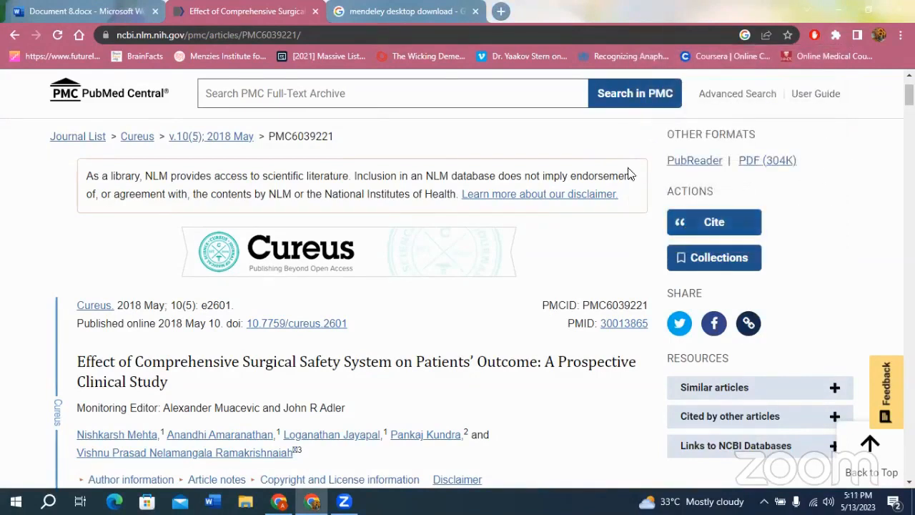
left_click(835, 34)
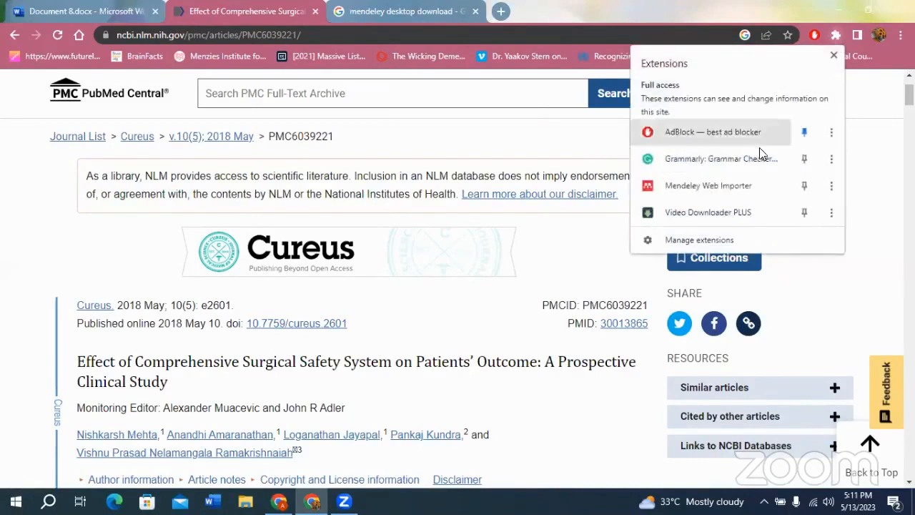
left_click(751, 184)
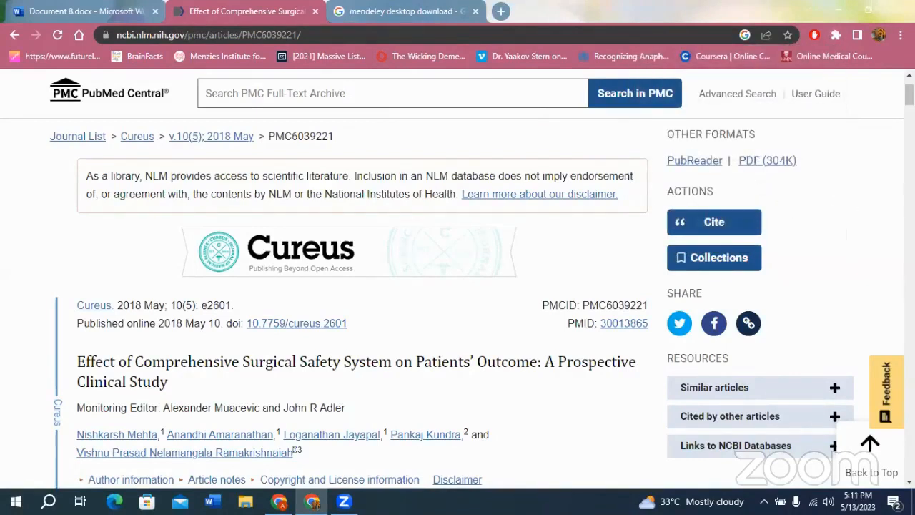
- Reload the PMC article page and launch Mendeley Web Importer to start its sign-in
mouse_move(909, 95)
left_mouse_down()
mouse_move(909, 112)
mouse_move(910, 87)
left_mouse_up()
left_click(207, 32)
key("Return")
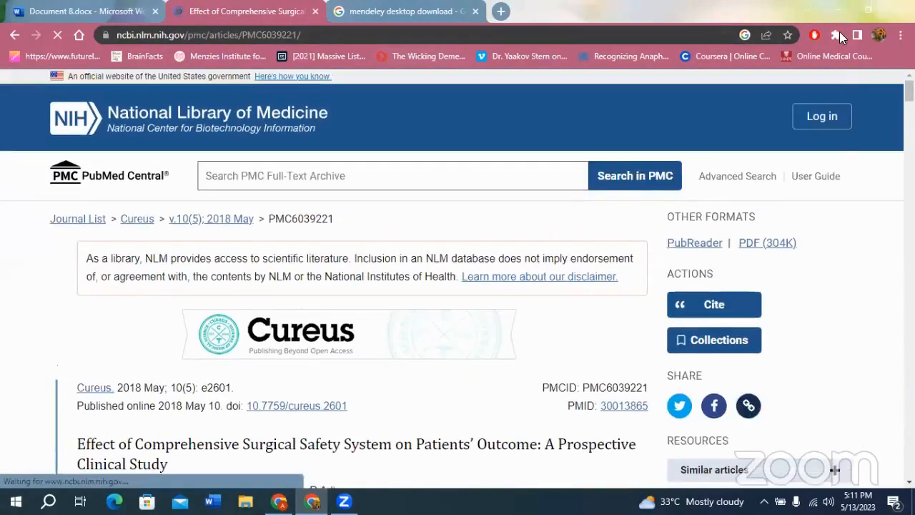
left_click(838, 34)
left_click(724, 190)
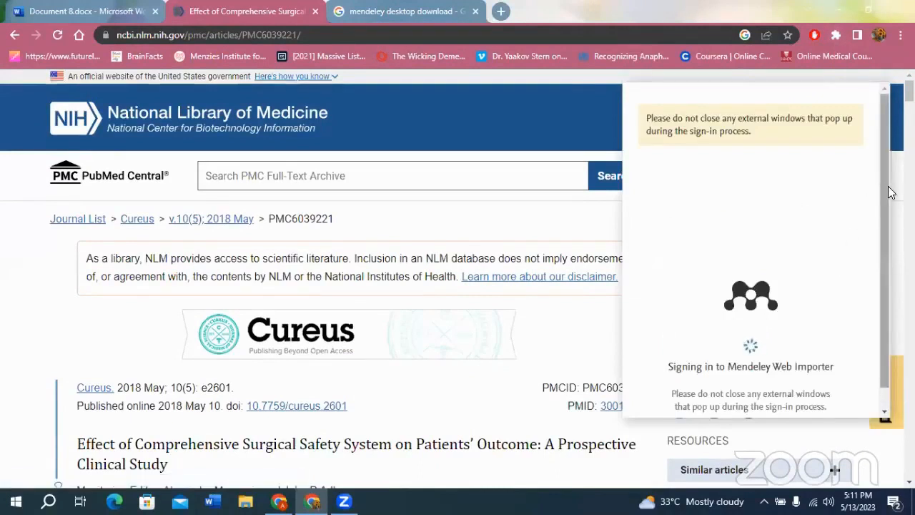
scroll(882, 191, "down", 1)
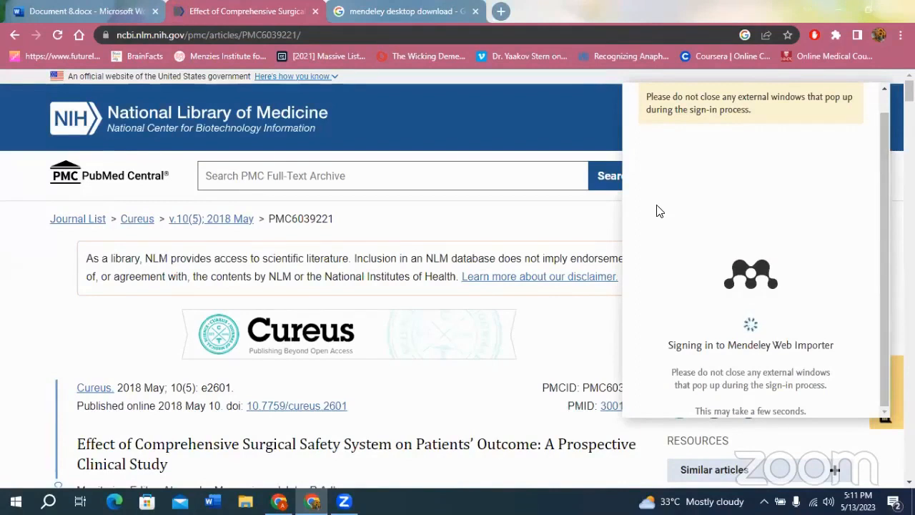
- Load the PMC article's copied address in the Google results tab and try to launch Mendeley Web Importer there
left_click(416, 37)
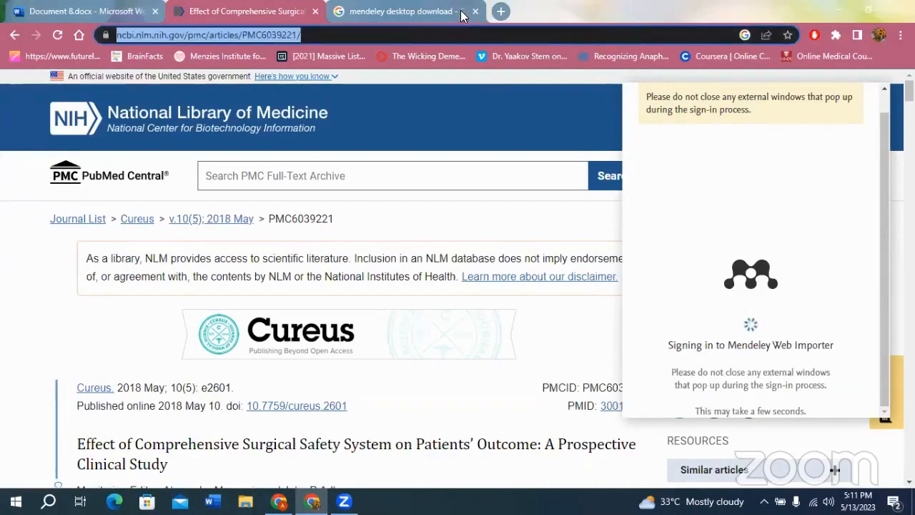
key("ctrl+Tab")
left_click(446, 41)
key("ctrl+v")
key("Return")
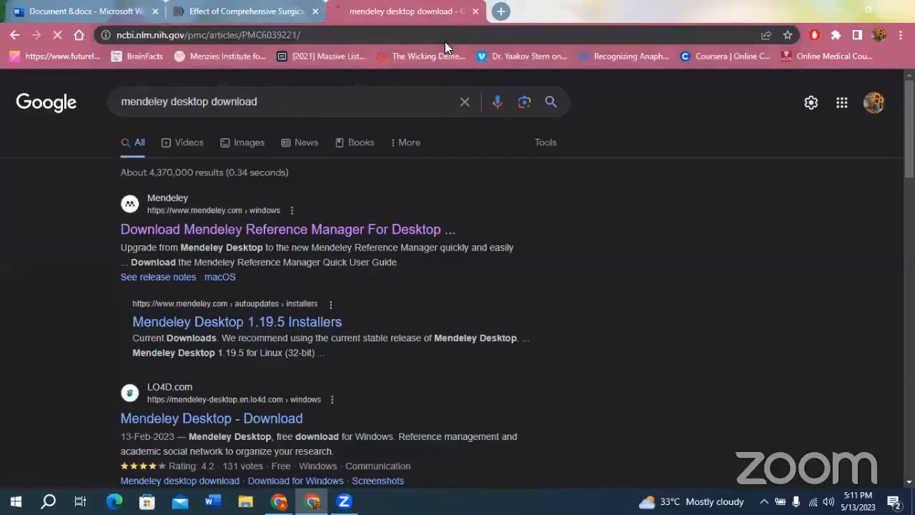
left_click(835, 35)
left_click(761, 192)
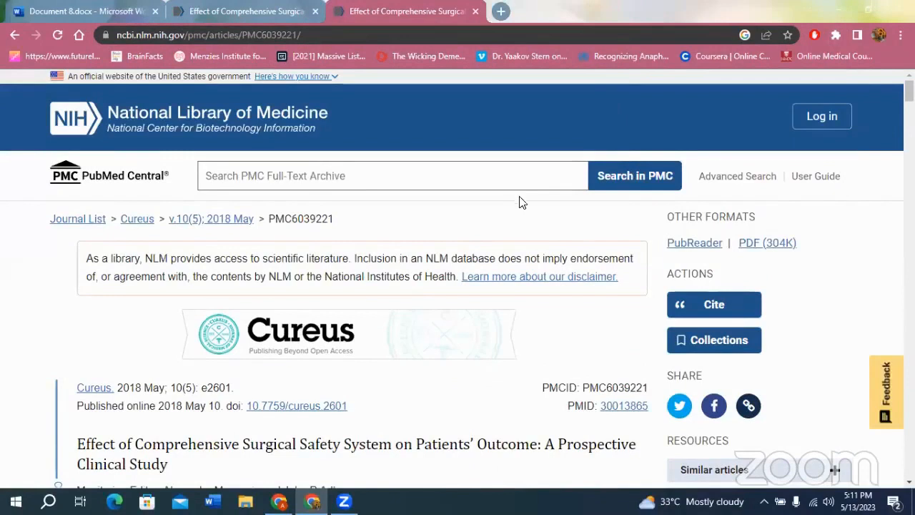
left_click(838, 37)
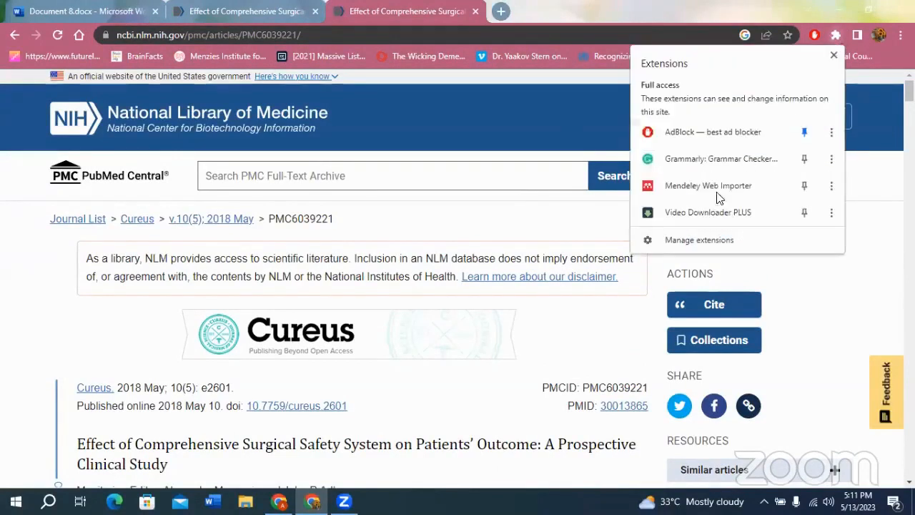
left_click(712, 187)
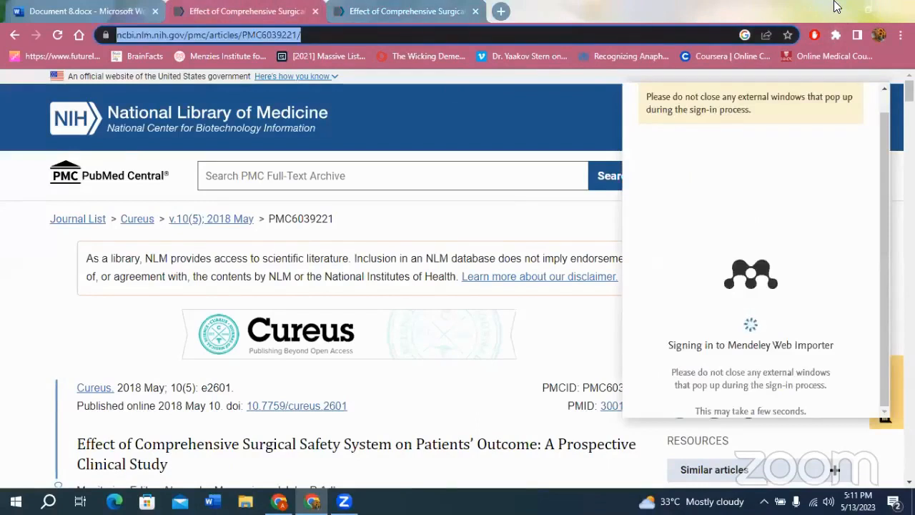
- Check the Web Importer sign-in, minimize the browser windows and open Mendeley Reference Manager from the desktop
left_click_drag(883, 143, 887, 186)
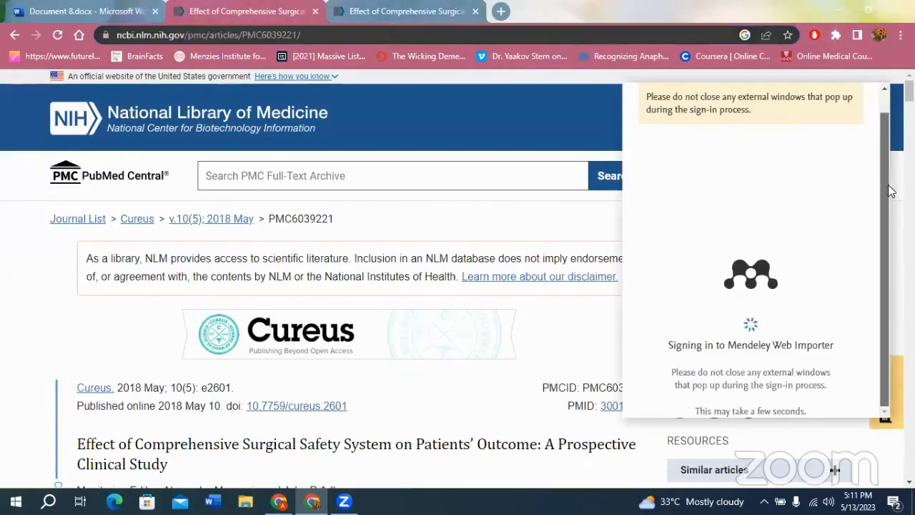
left_click(839, 8)
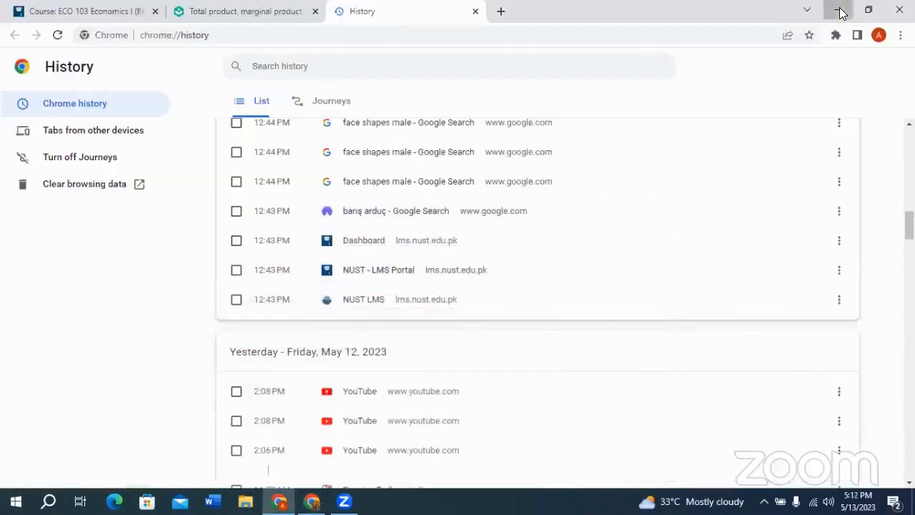
left_click(838, 7)
left_click(138, 107)
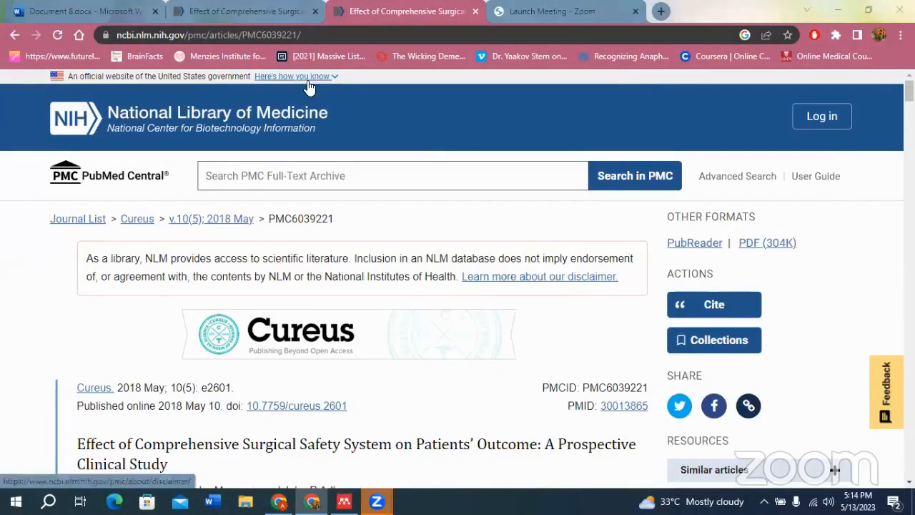
- Return to the first PMC article tab, reload the page and relaunch Mendeley Web Importer
left_click(266, 6)
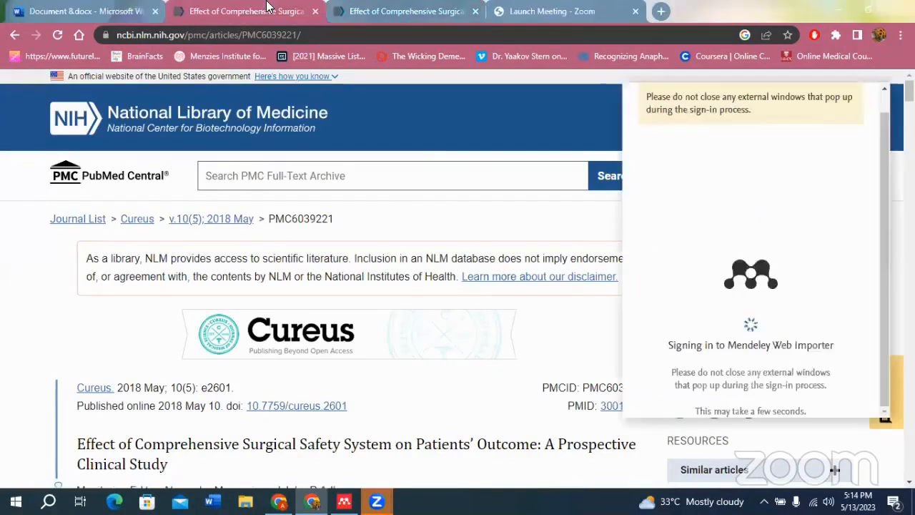
left_click(549, 14)
left_click(213, 9)
left_click(243, 31)
key("Return")
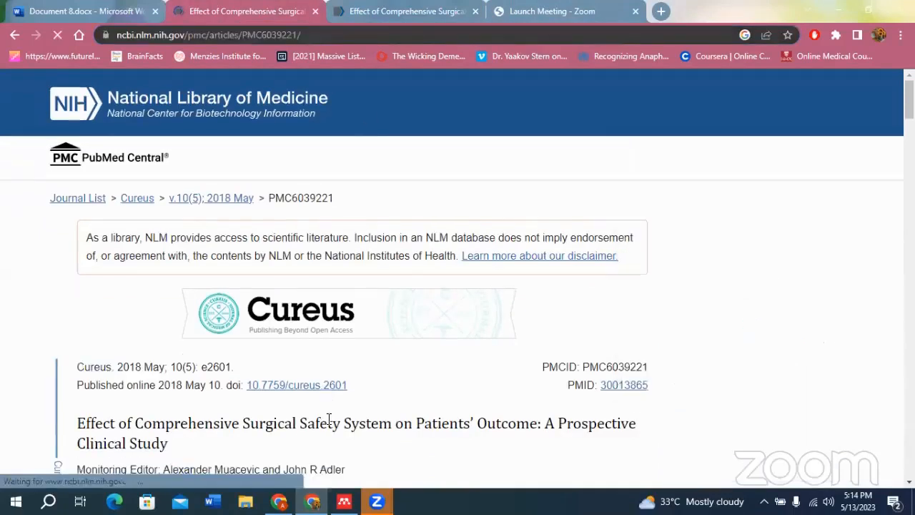
left_click(835, 35)
left_click(711, 189)
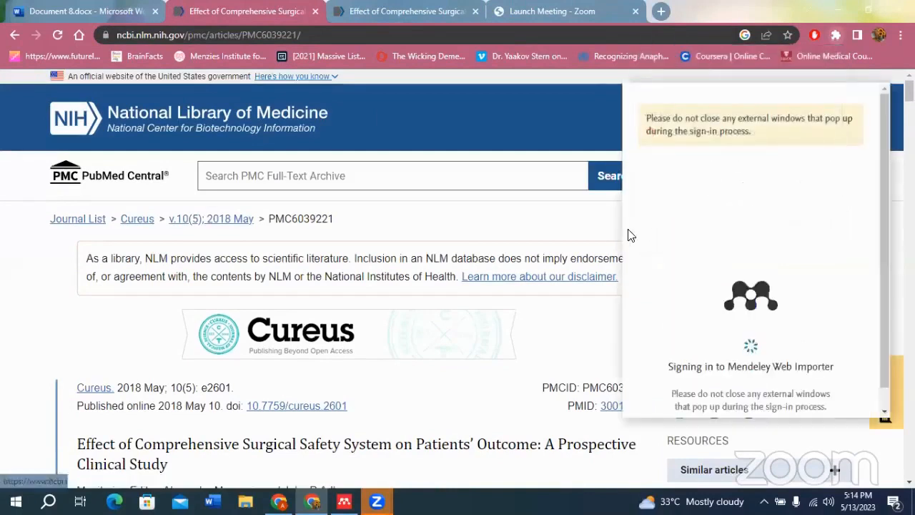
- Switch to Mendeley Reference Manager to show the library's references
mouse_move(377, 501)
left_click(343, 502)
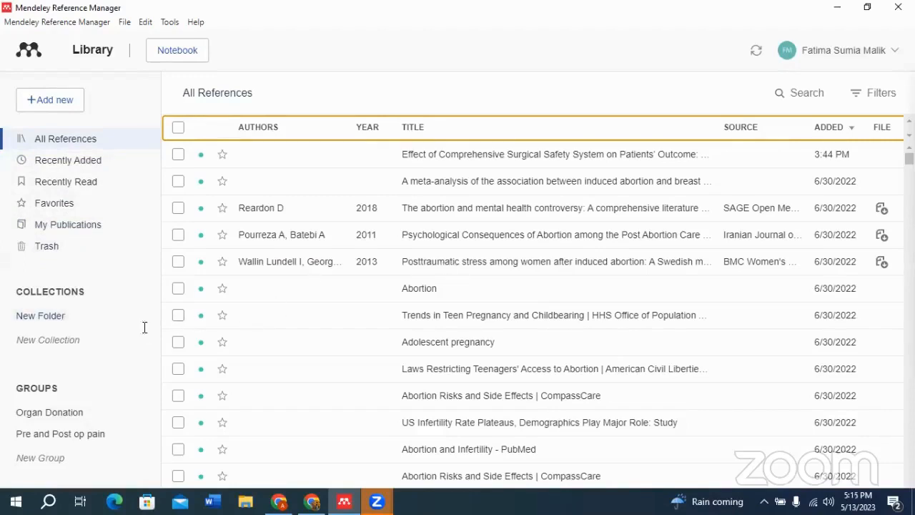
- Rename the New Folder collection in Mendeley Reference Manager to "stress"
left_click(57, 318)
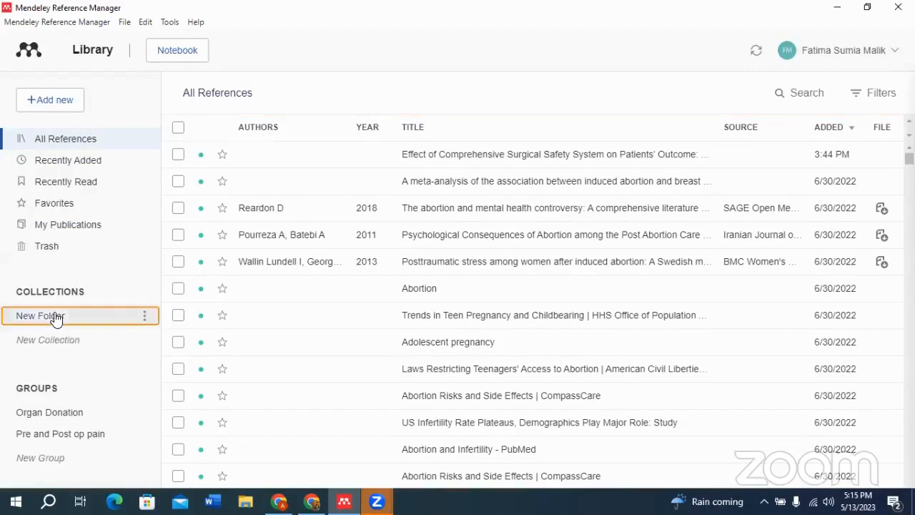
left_click(144, 315)
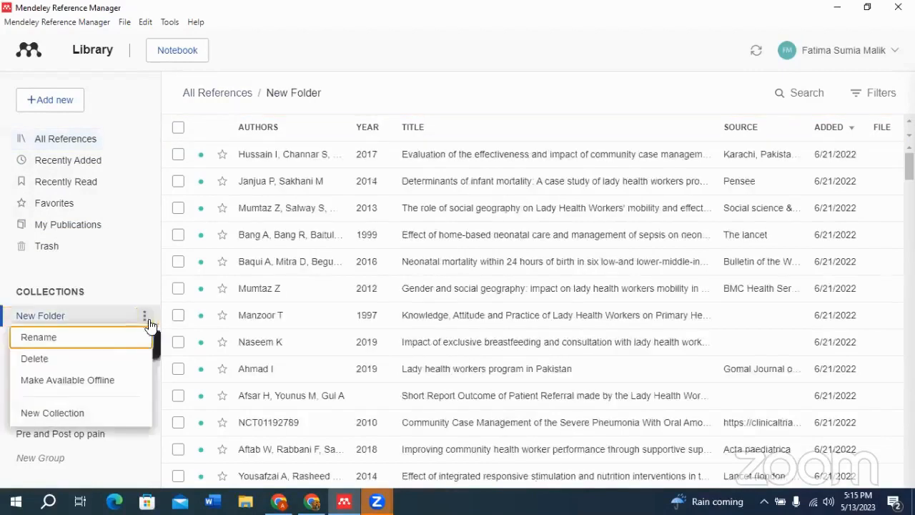
left_click(120, 339)
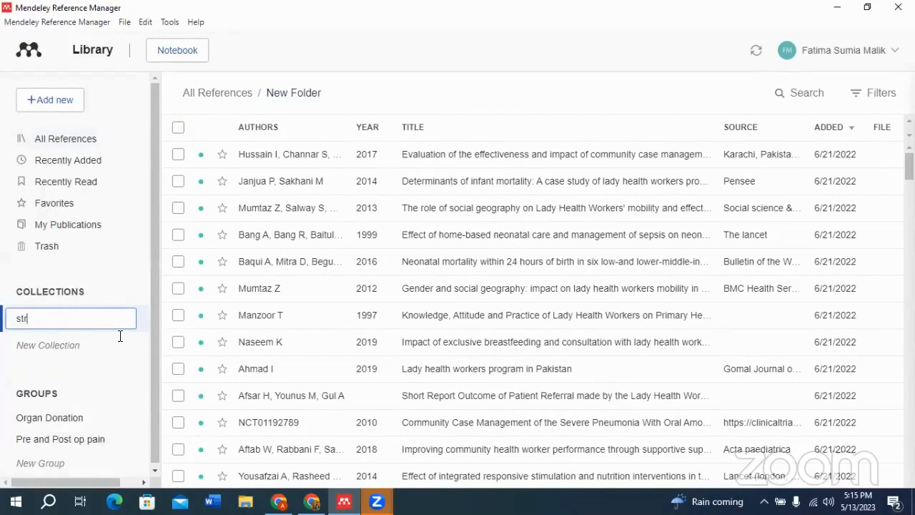
key("Return")
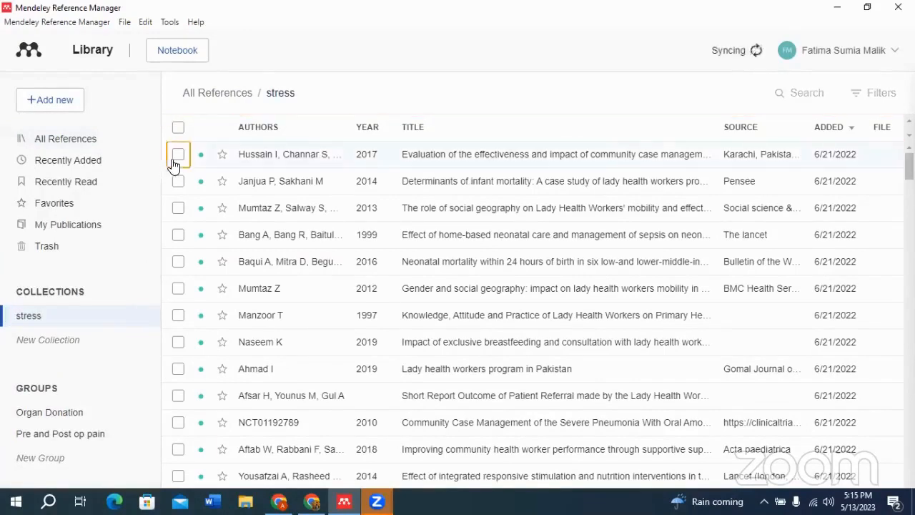
- View the details of the 2014 infant mortality article, check the browser's extension list on the PMC page and return to Mendeley Reference Manager
left_click(183, 191)
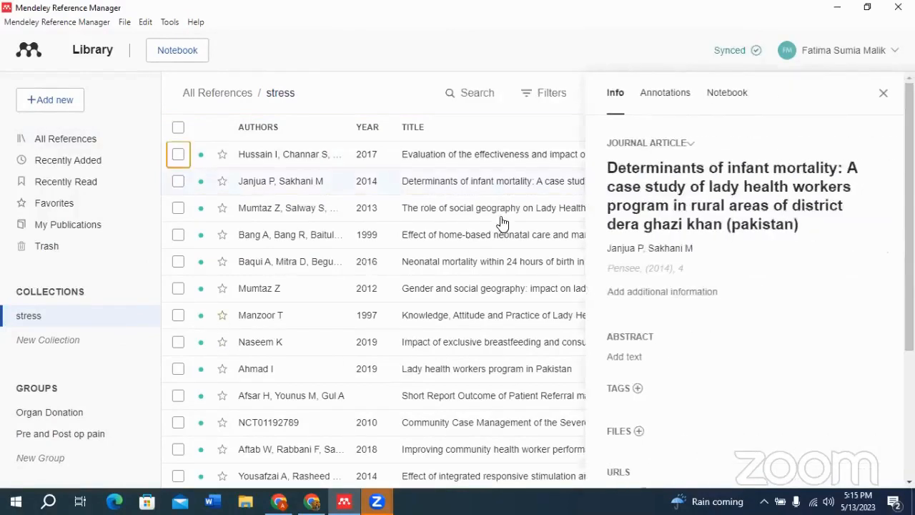
left_click(883, 92)
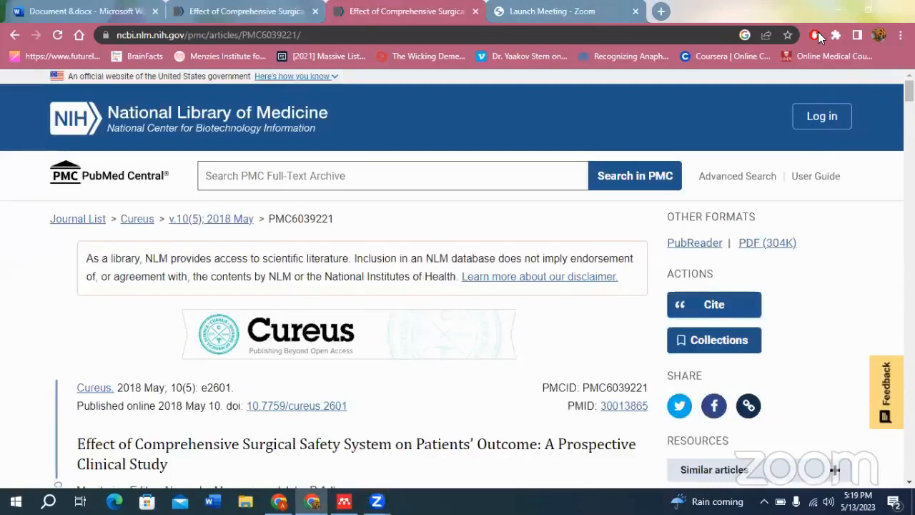
left_click(837, 41)
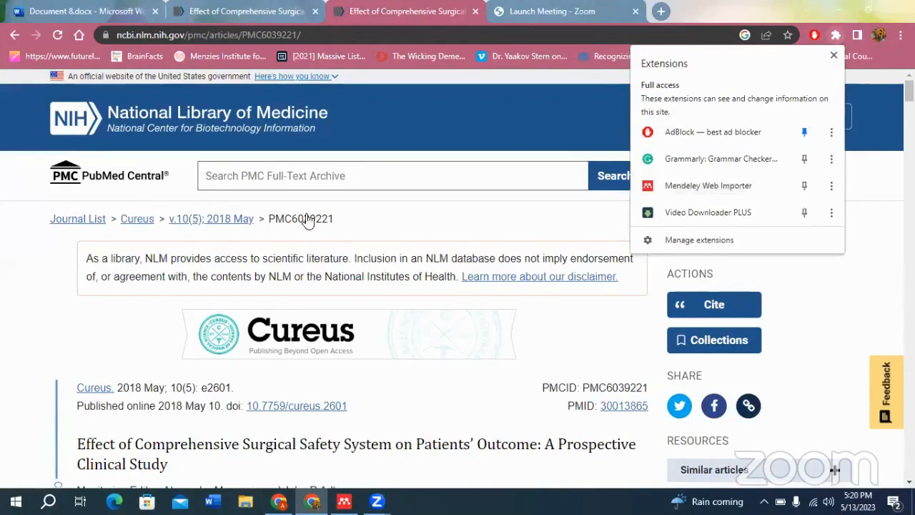
key("alt+Tab")
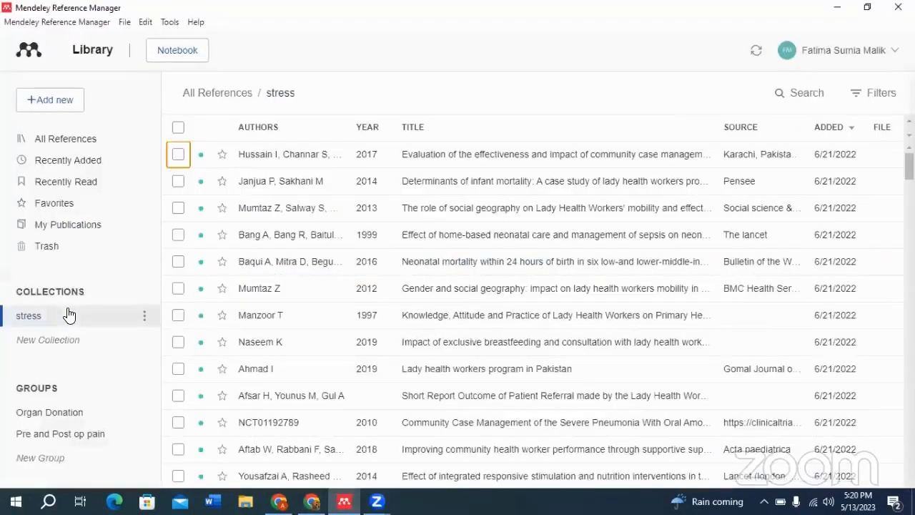
- Open the Organ Donation group's management settings, view the member invitation form and leave it without sending invites
left_click(50, 415)
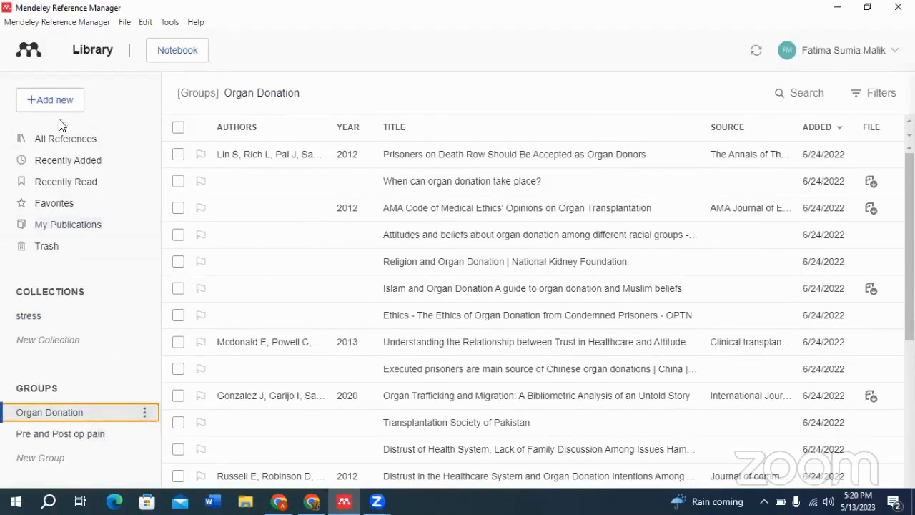
left_click(145, 414)
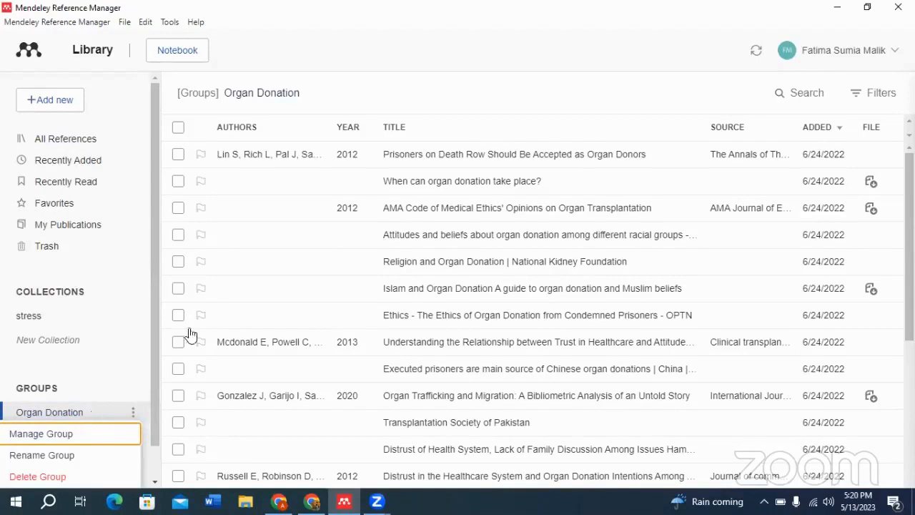
left_click(63, 437)
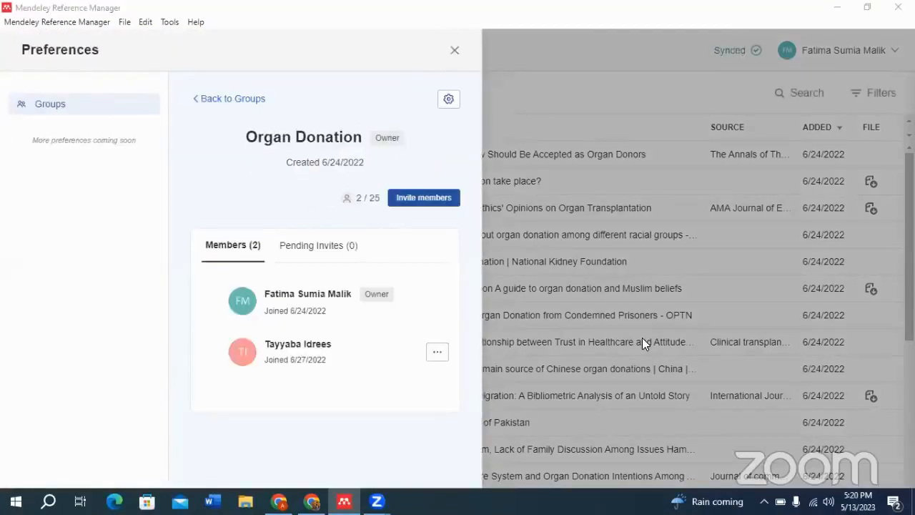
left_click(416, 195)
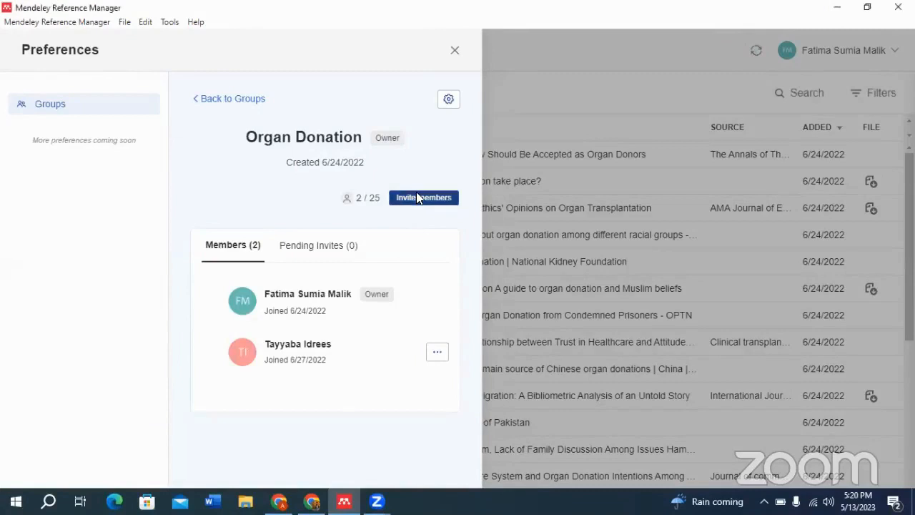
left_click(259, 299)
left_click(309, 398)
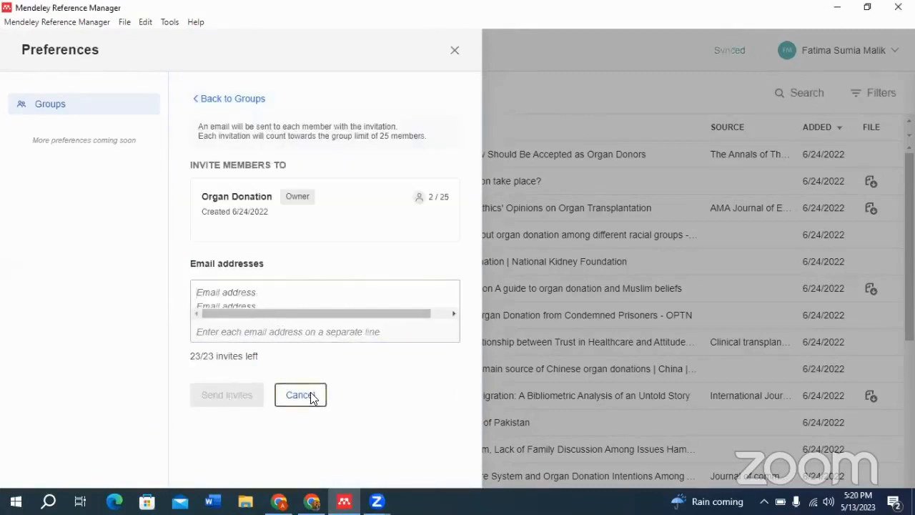
left_click(454, 50)
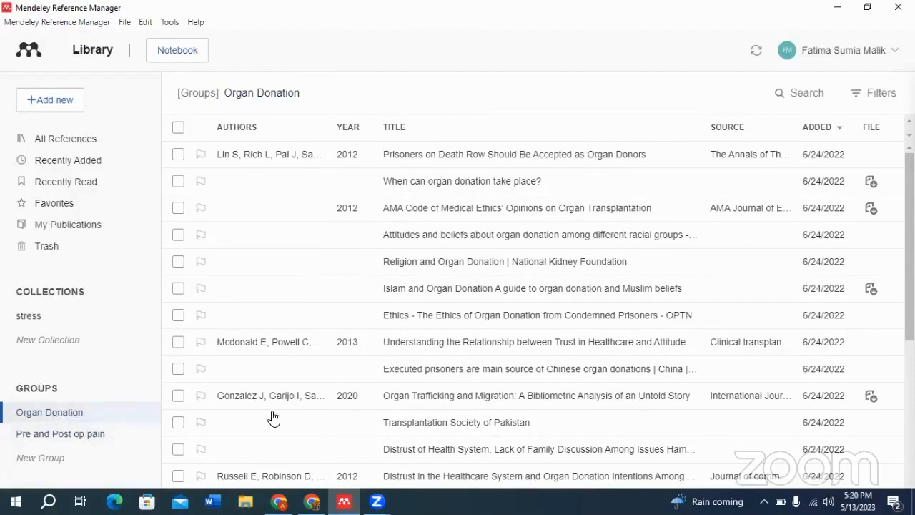
- Switch to Document 8 in Word in the browser and reopen the Mendeley Cite add-in
left_click(279, 501)
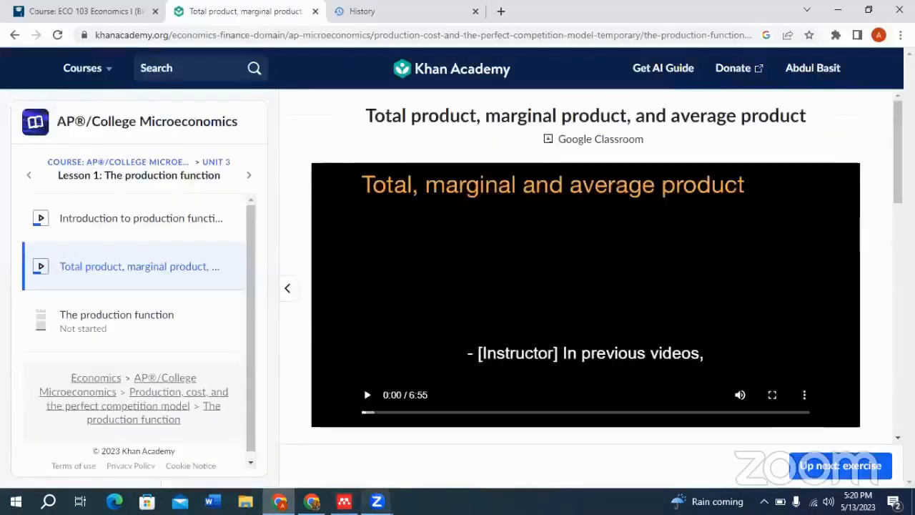
left_click(312, 501)
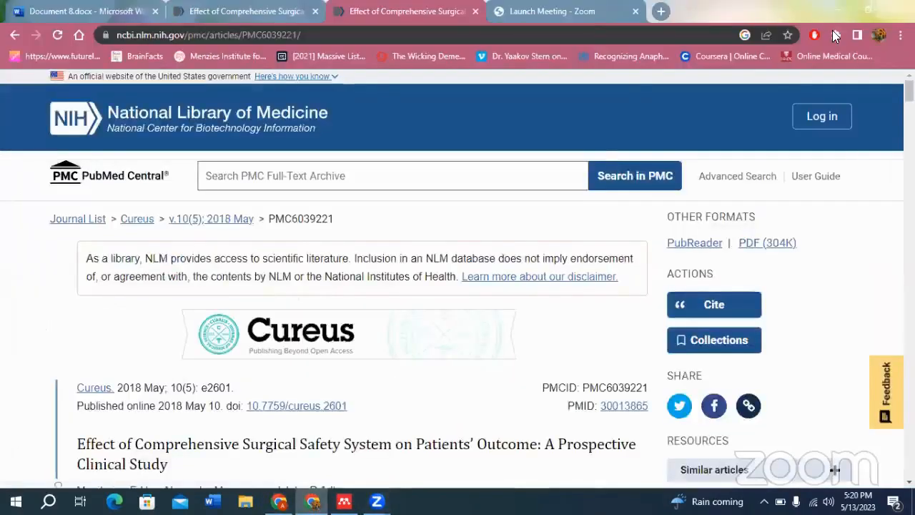
left_click(835, 35)
left_click(86, 11)
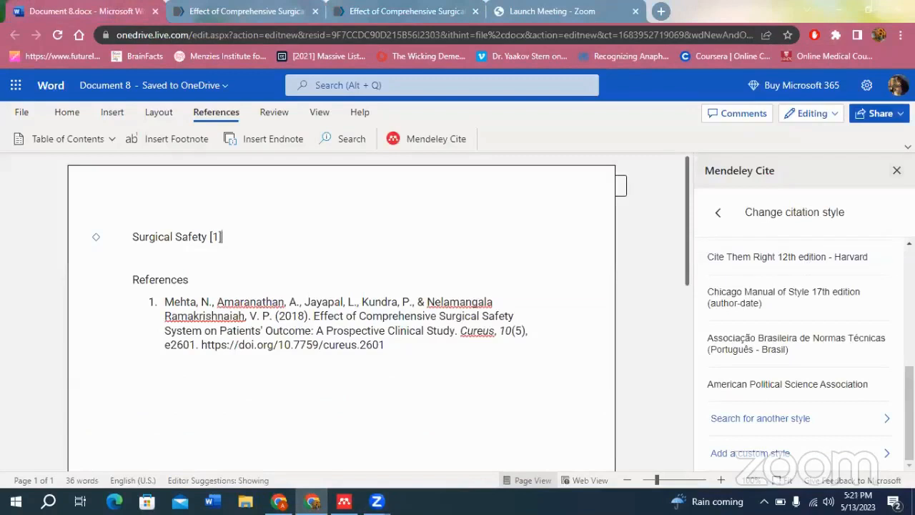
left_click(897, 170)
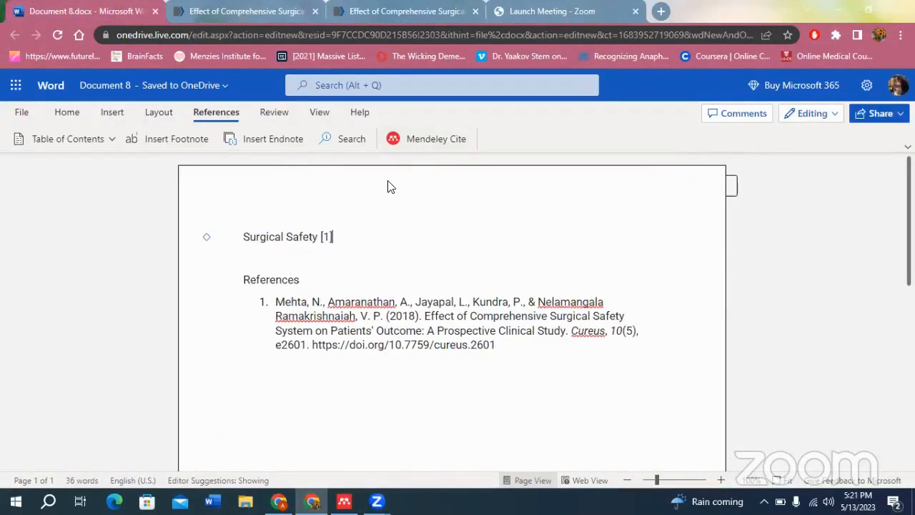
left_click(419, 148)
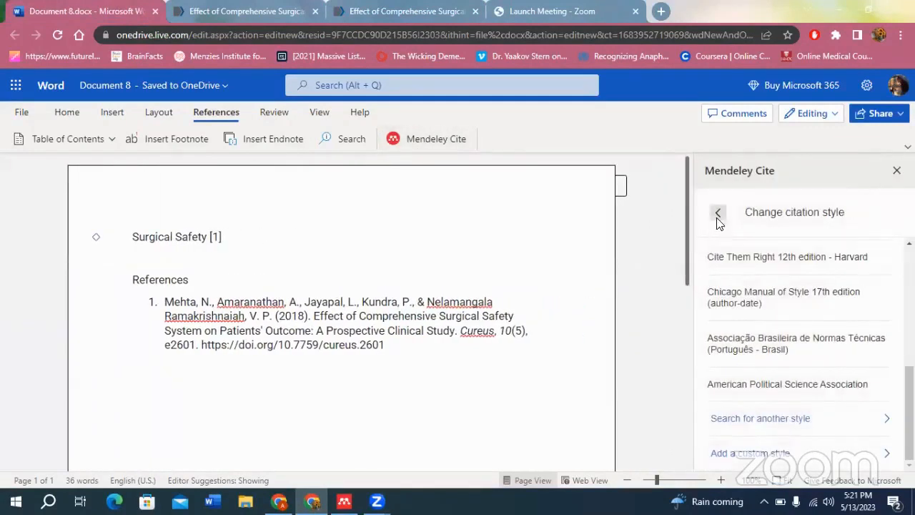
- Review the Mendeley Cite citation styles, trying American Psychological Association 7th edition and reselecting Vancouver, and return to the citation settings
left_click(718, 212)
left_click(725, 293)
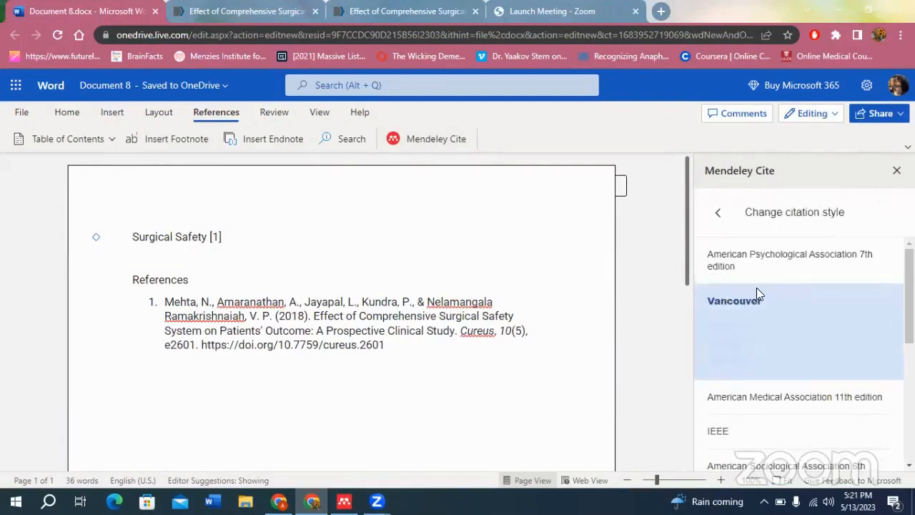
left_click(776, 263)
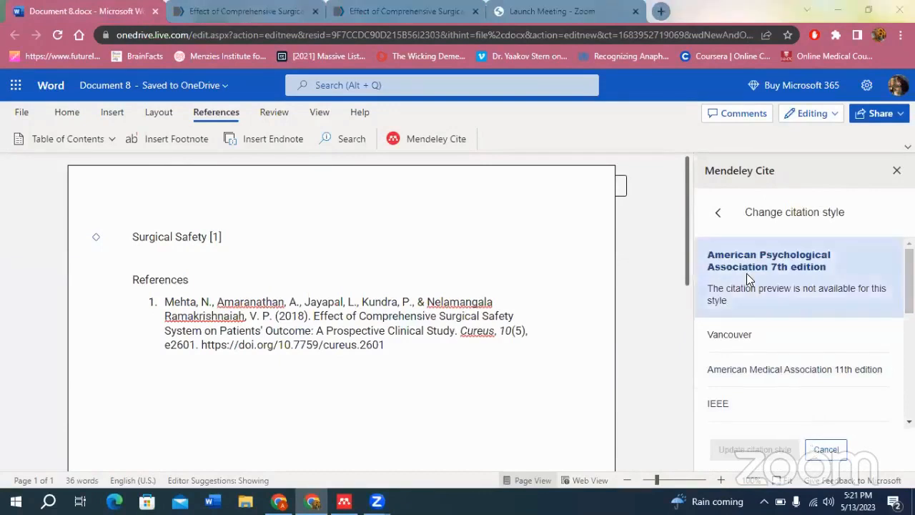
left_click(744, 350)
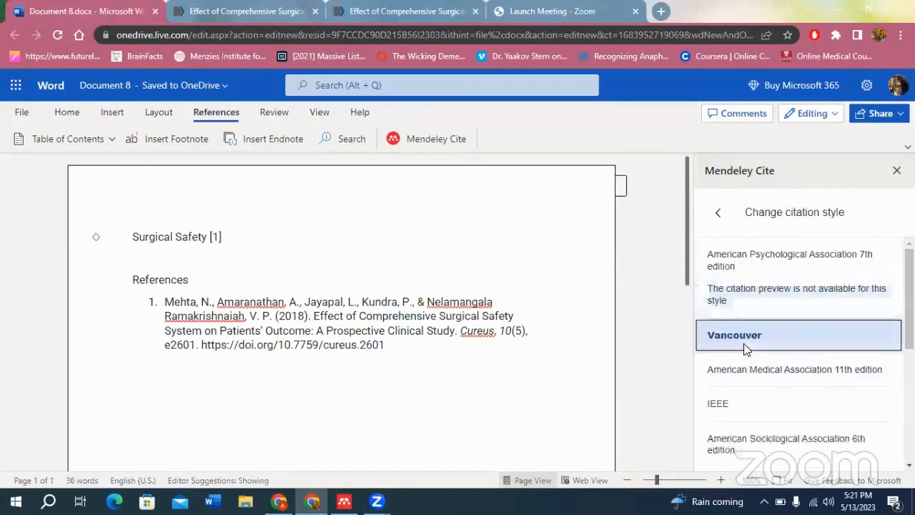
left_click(719, 213)
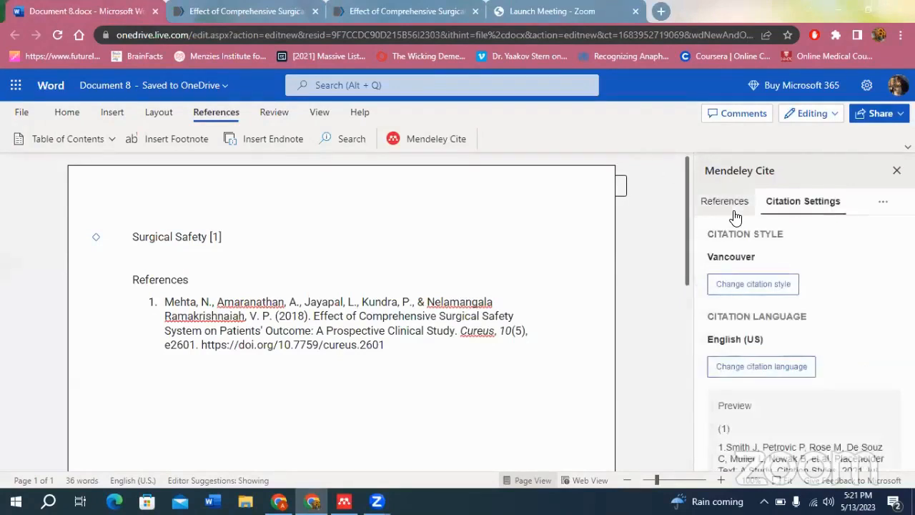
- Insert a Mendeley citation of the library's "Effect of Comprehensive Surgical Safety System" reference after "Surgical Safety [1]"
left_click(724, 203)
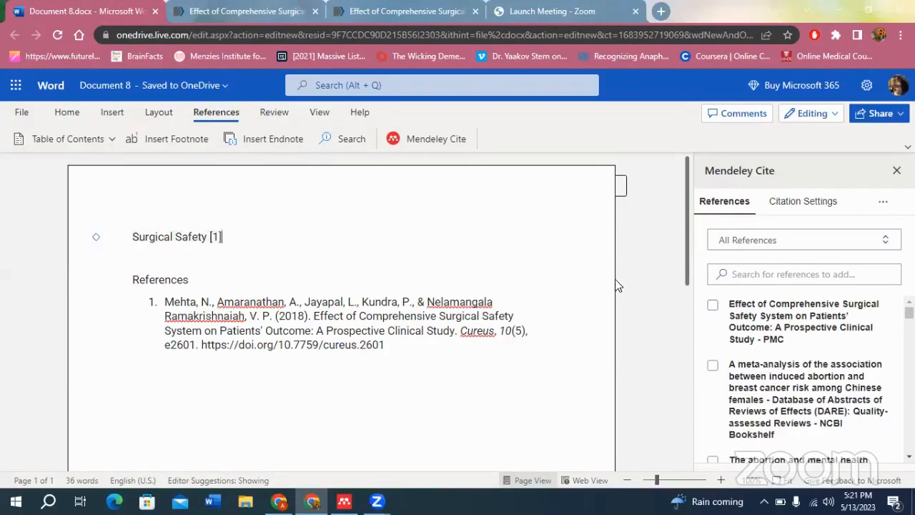
left_click(713, 306)
left_click(713, 306)
left_click(713, 306)
left_click(734, 454)
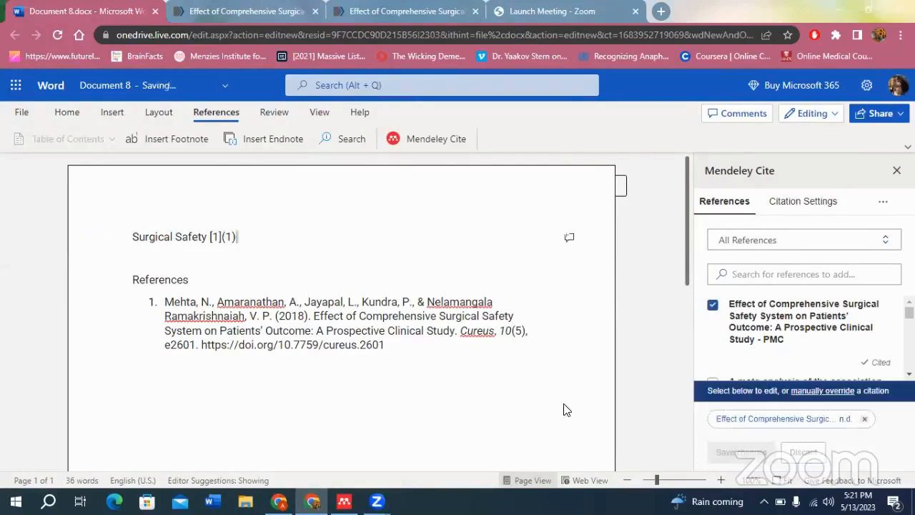
- Add the word "meta" after the first Mendeley citation and cite the meta-analysis on induced abortion and breast cancer there
left_click(262, 237)
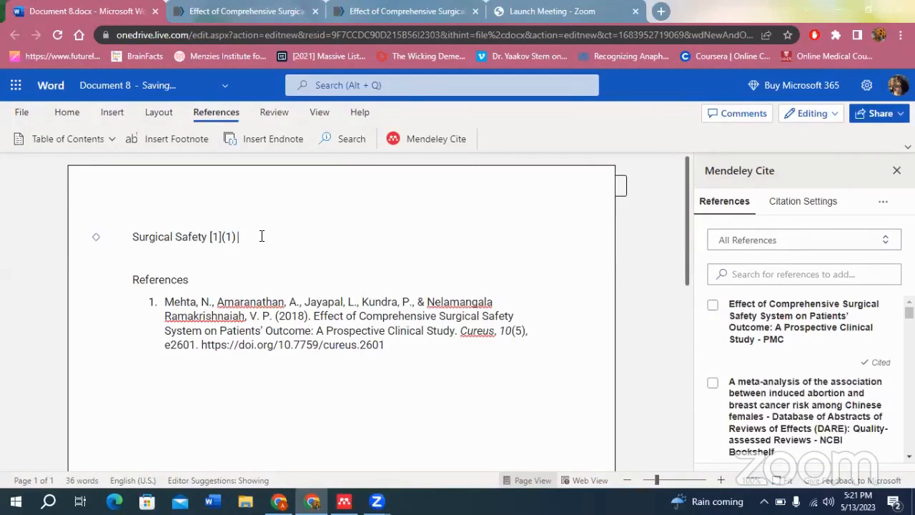
triple_click(261, 237)
type("me")
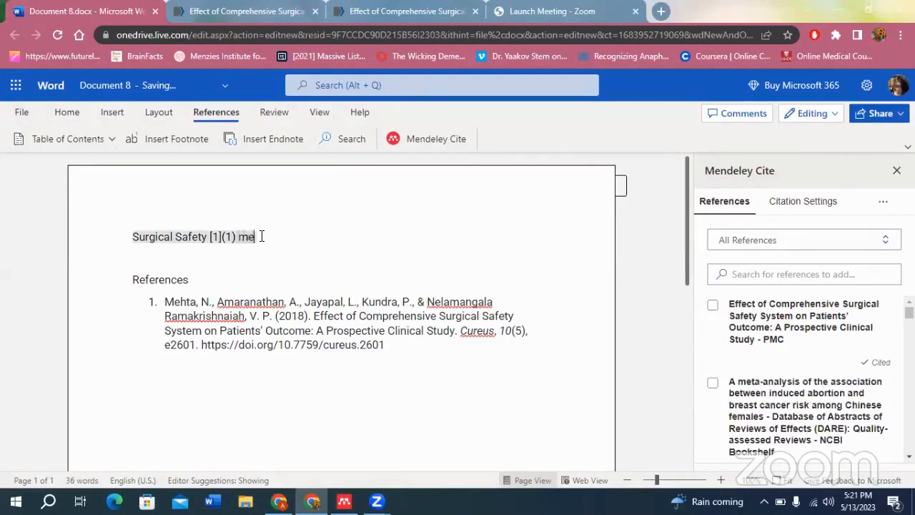
type("ta")
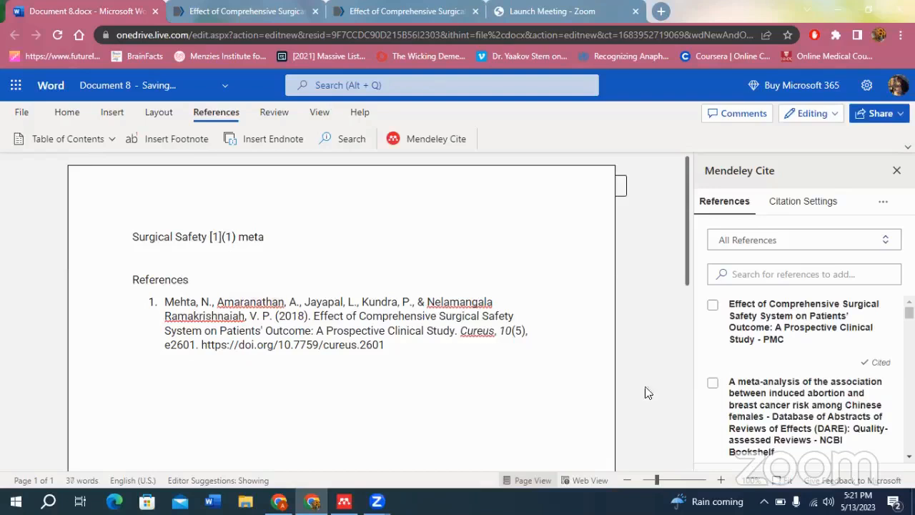
left_click(713, 384)
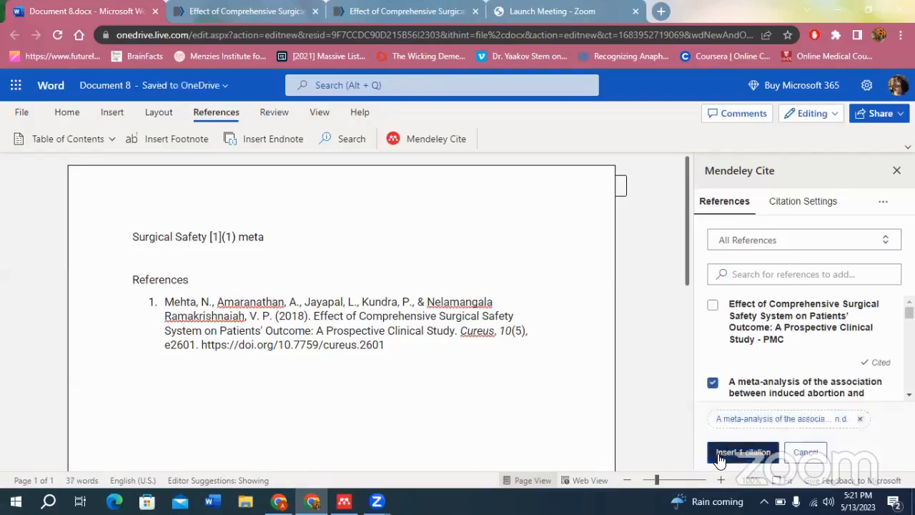
left_click(742, 452)
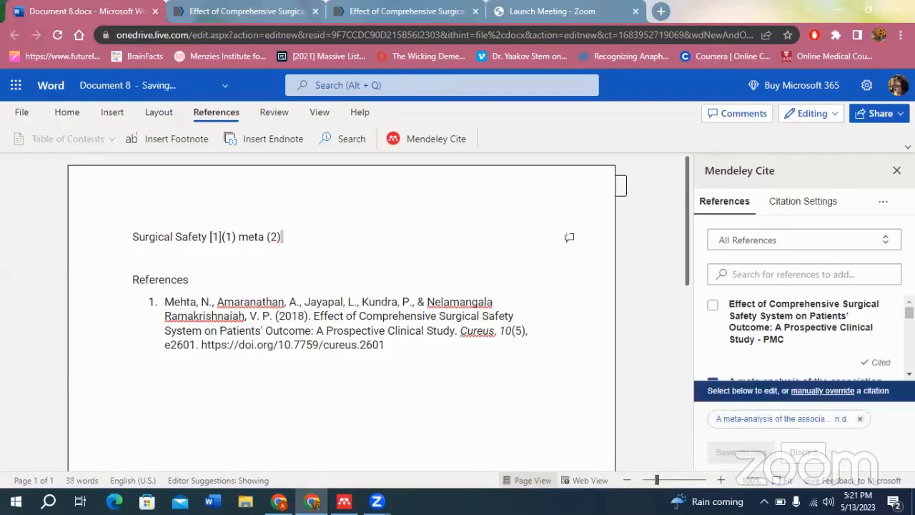
- Add two blank lines below the References heading and insert the Mendeley bibliography there
left_click(287, 256)
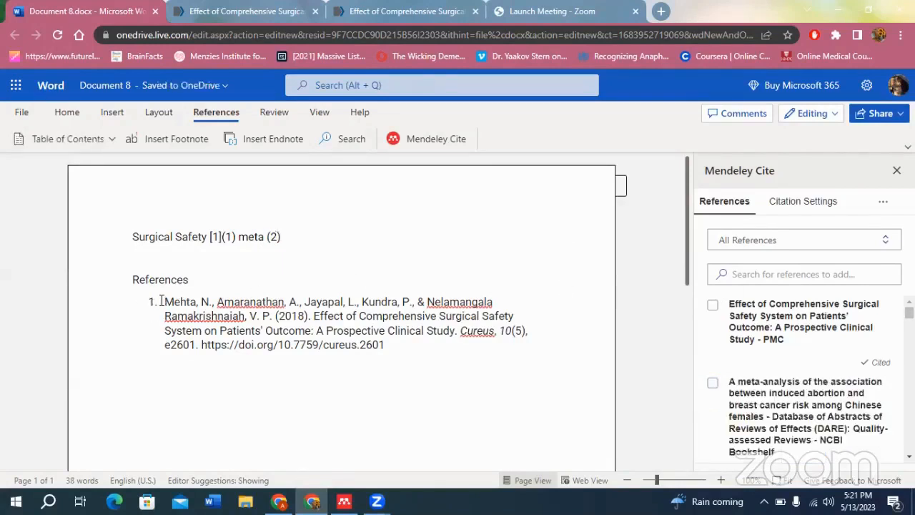
left_click(199, 282)
key("Return")
key("Return")
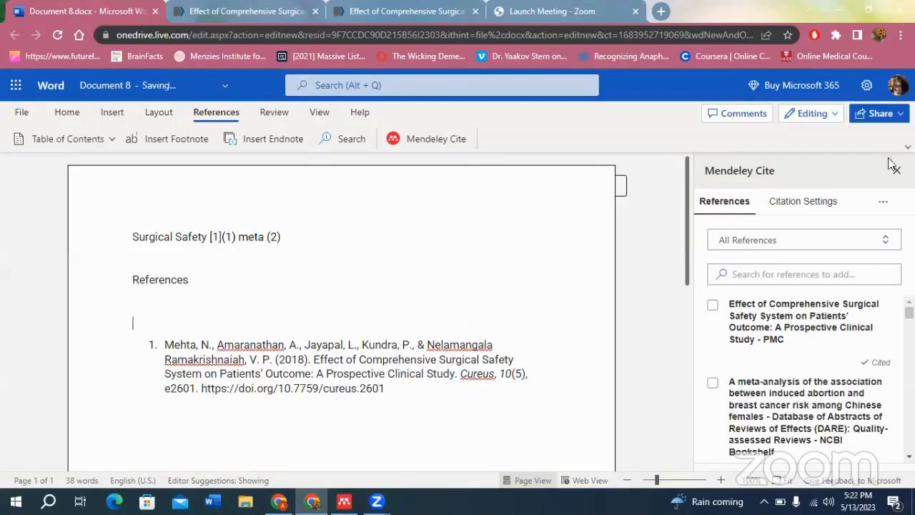
left_click(883, 203)
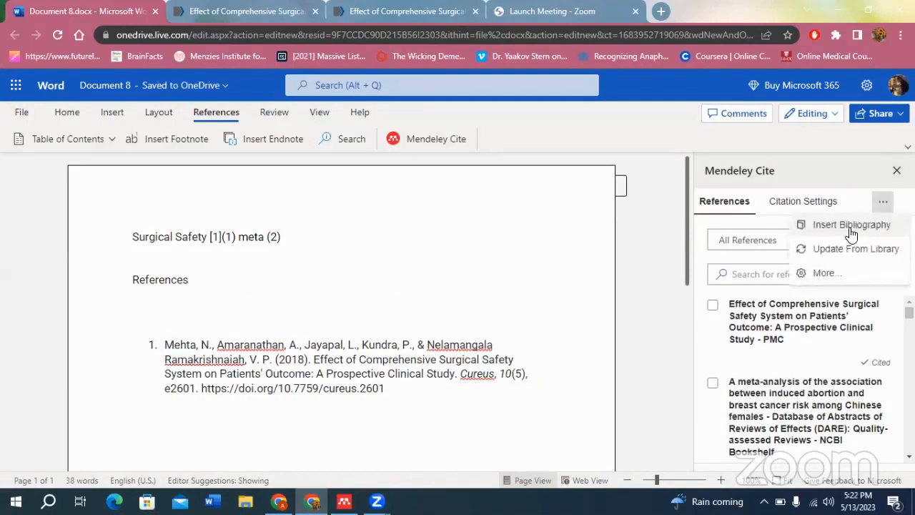
left_click(851, 226)
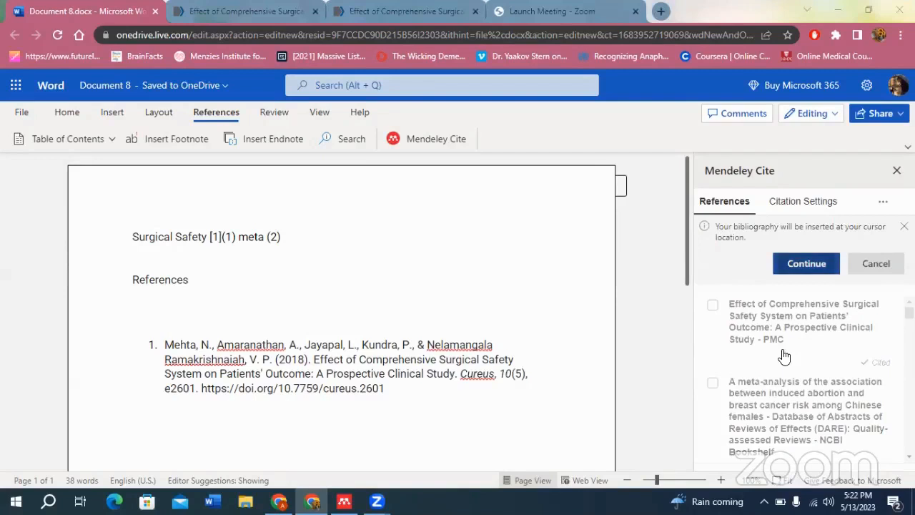
left_click(808, 264)
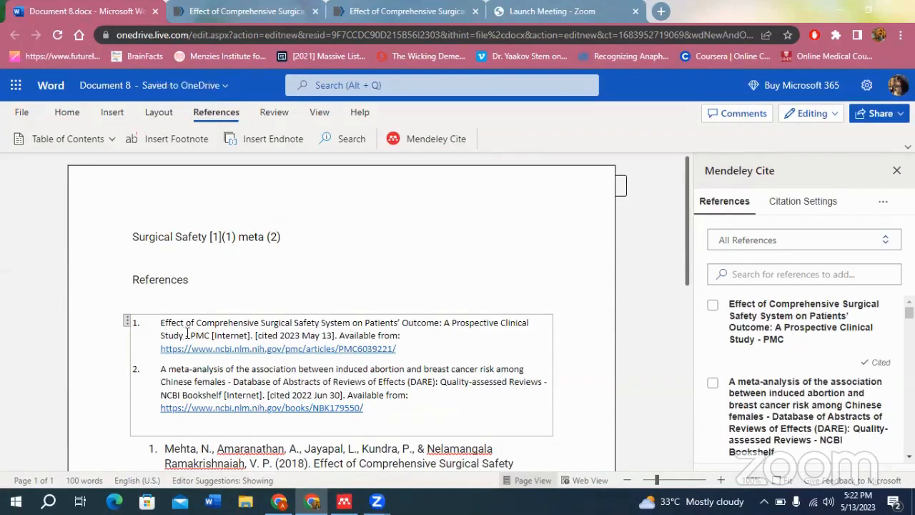
- Review the inserted bibliography and the two open PubMed Central article pages, and return to the Word document
left_click_drag(158, 326, 403, 367)
left_click(424, 234)
left_click(271, 8)
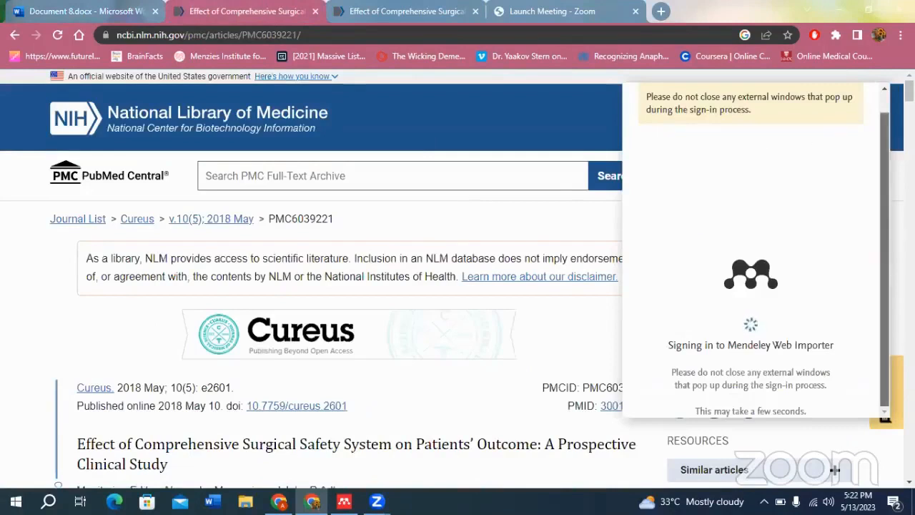
left_click(379, 11)
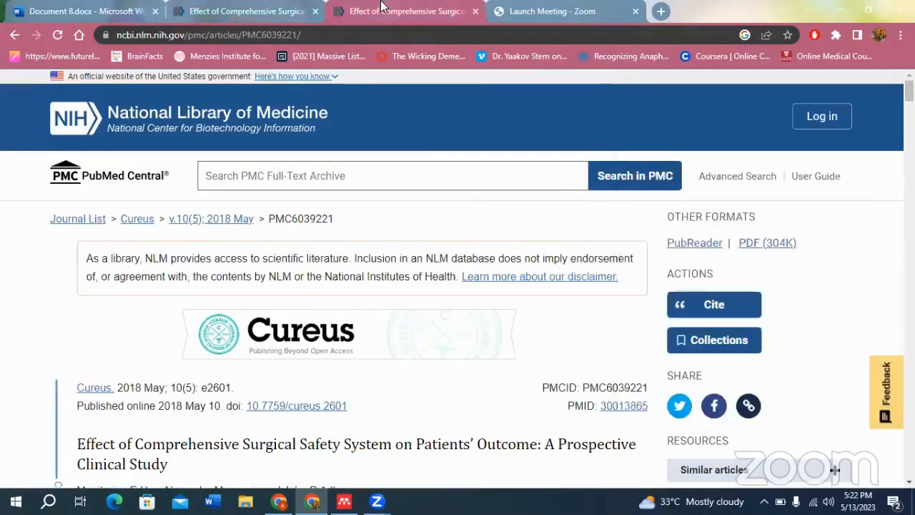
left_click(78, 11)
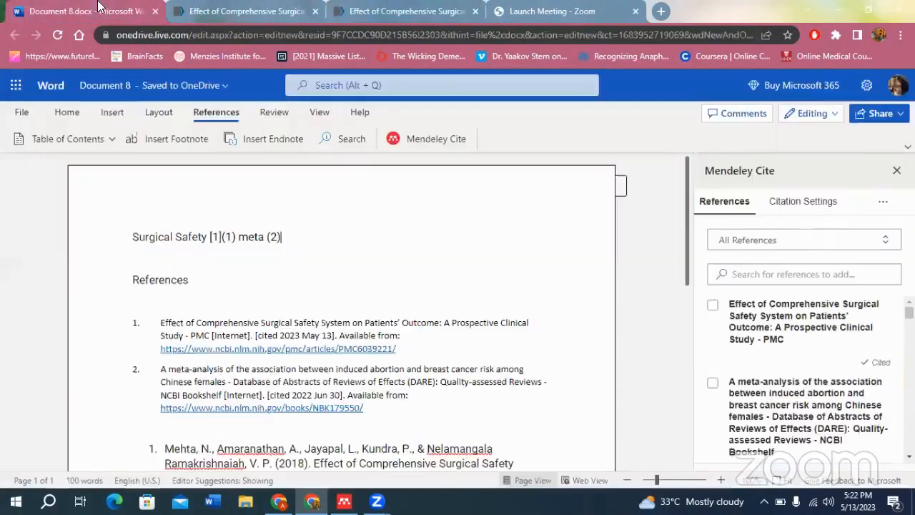
- Browse the Mendeley Cite citation styles and preview several, including IEEE, Chicago Manual of Style 17th edition and American Political Science Association
left_click(793, 202)
left_click(761, 289)
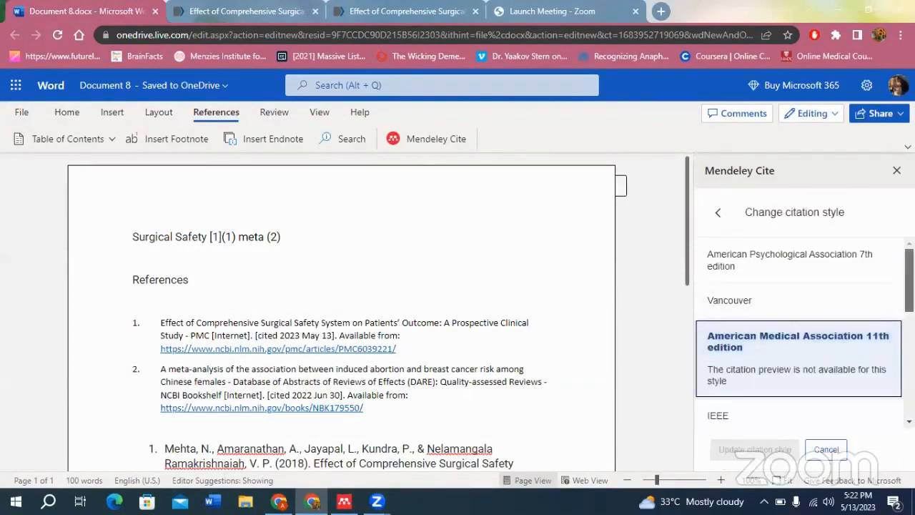
scroll(775, 346, "down", 1)
left_click(775, 346)
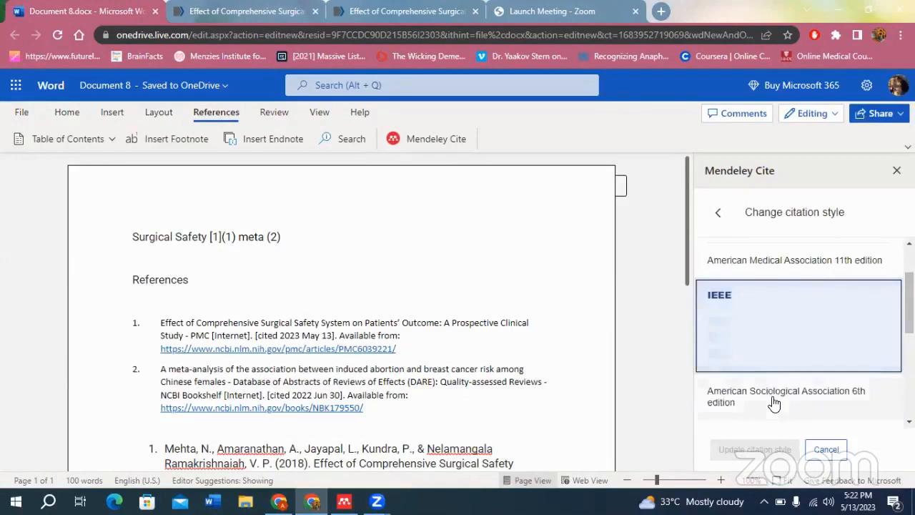
left_click(772, 400)
scroll(772, 400, "down", 3)
scroll(772, 322, "down", 1)
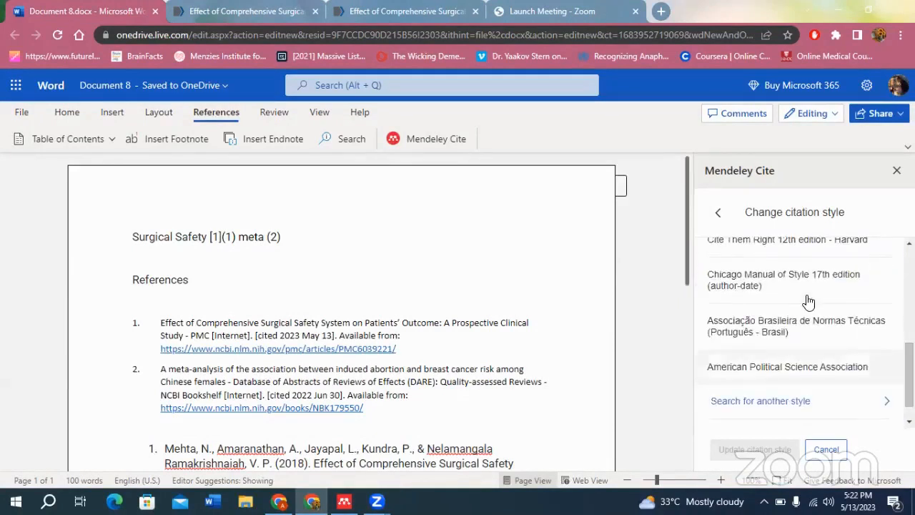
left_click(783, 279)
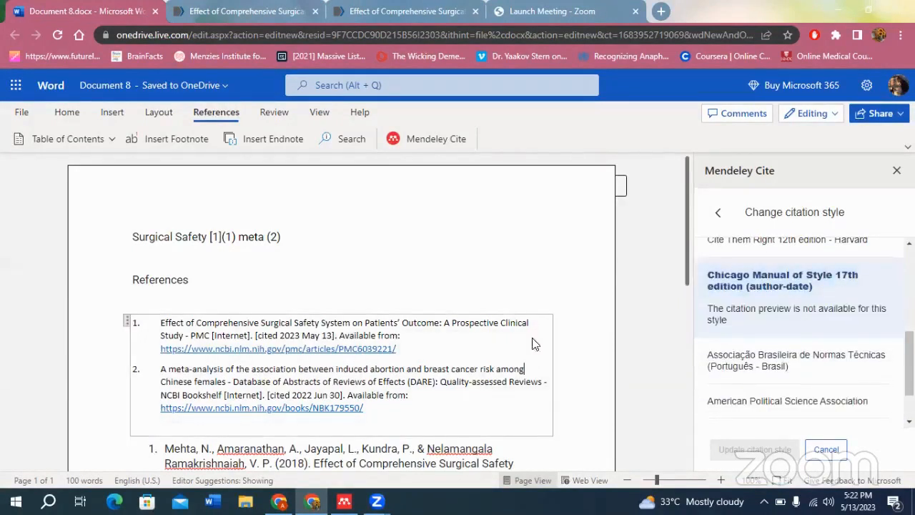
left_click(777, 354)
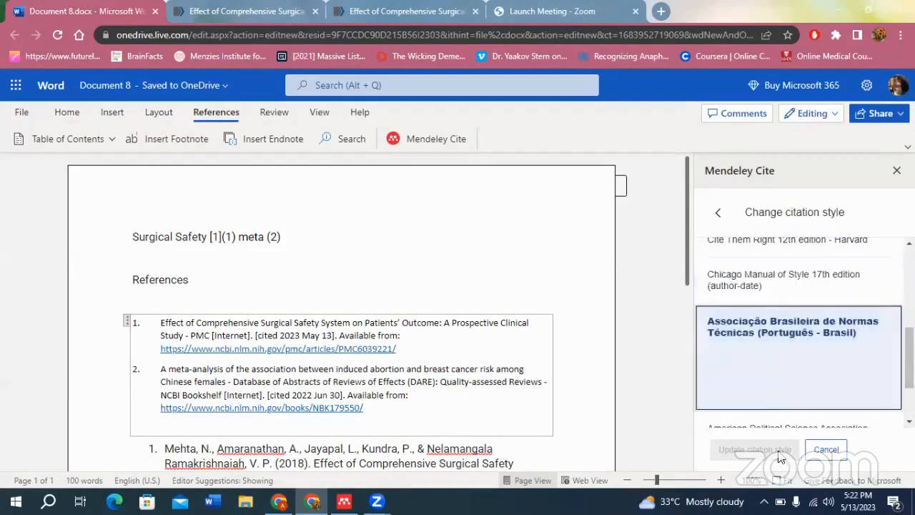
scroll(787, 329, "down", 1)
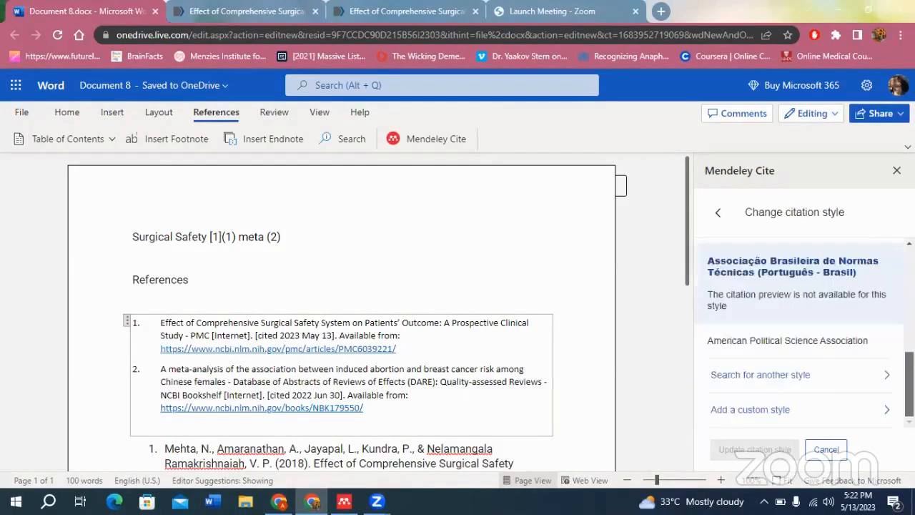
left_click(779, 285)
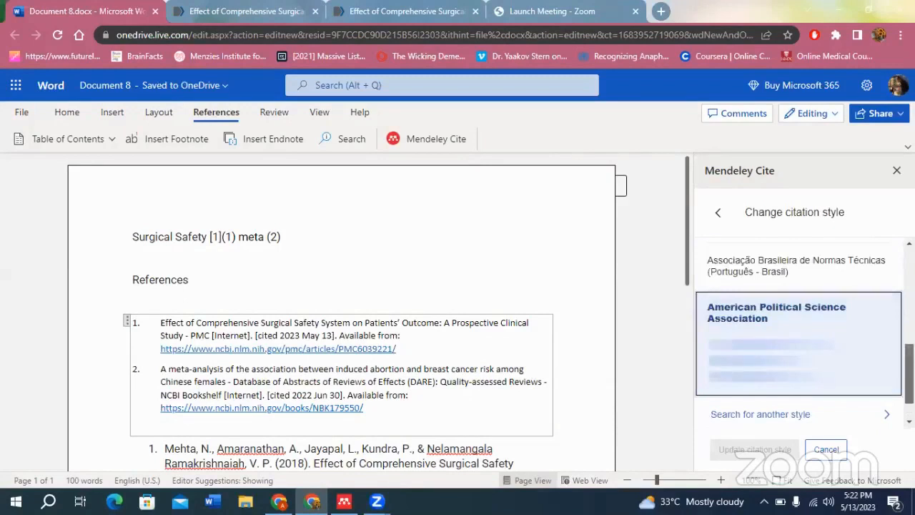
- Preview the Vancouver and American Medical Association 11th edition styles, and examine the document's bibliography and in-text citations
scroll(858, 301, "up", 5)
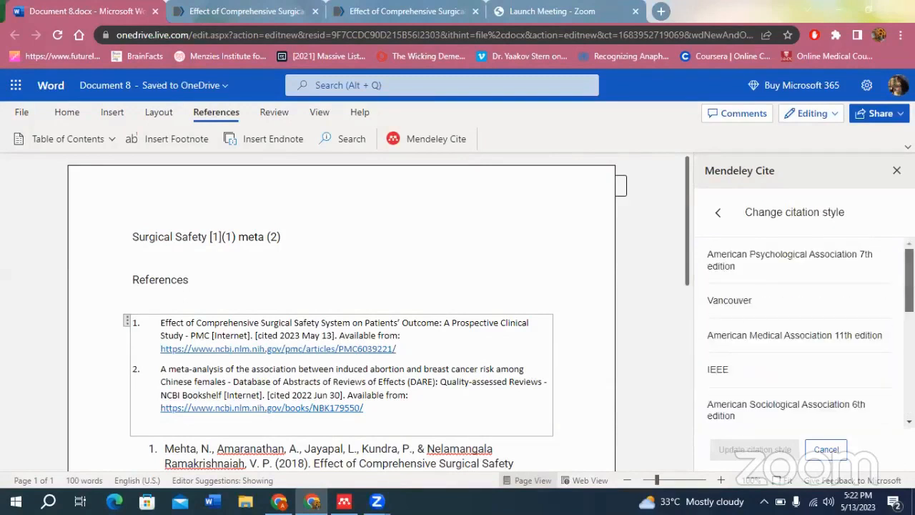
left_click(824, 316)
left_click(760, 376)
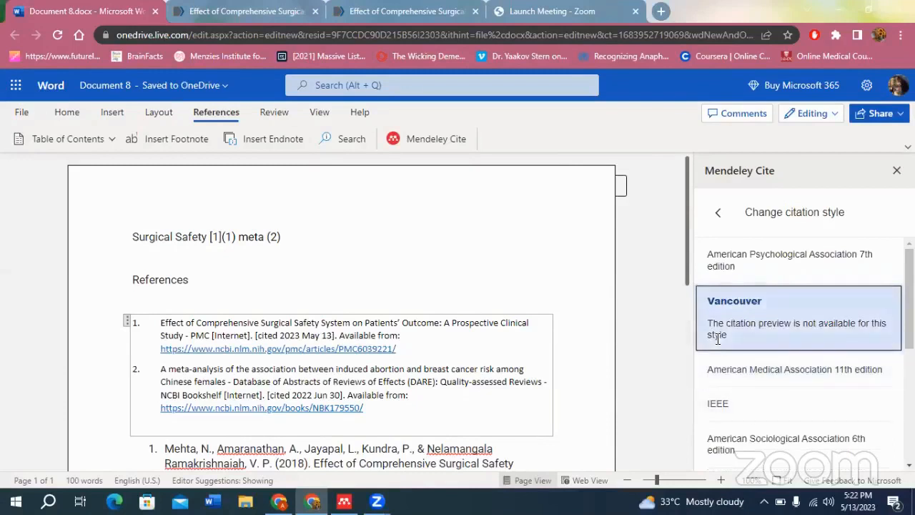
left_click(729, 367)
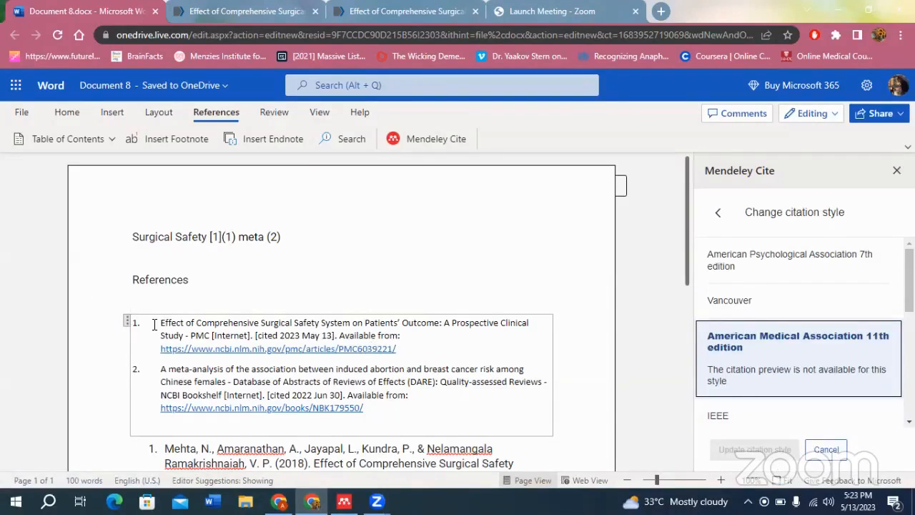
left_click(222, 286)
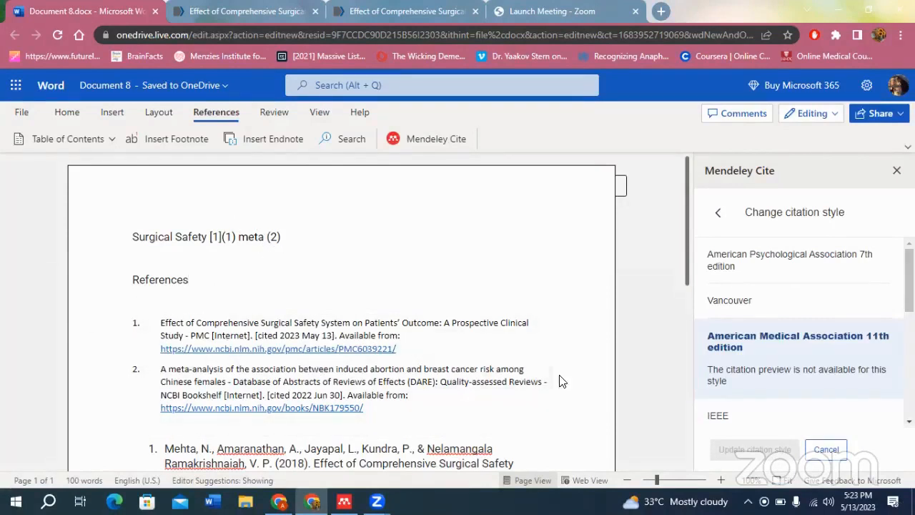
left_click(296, 238)
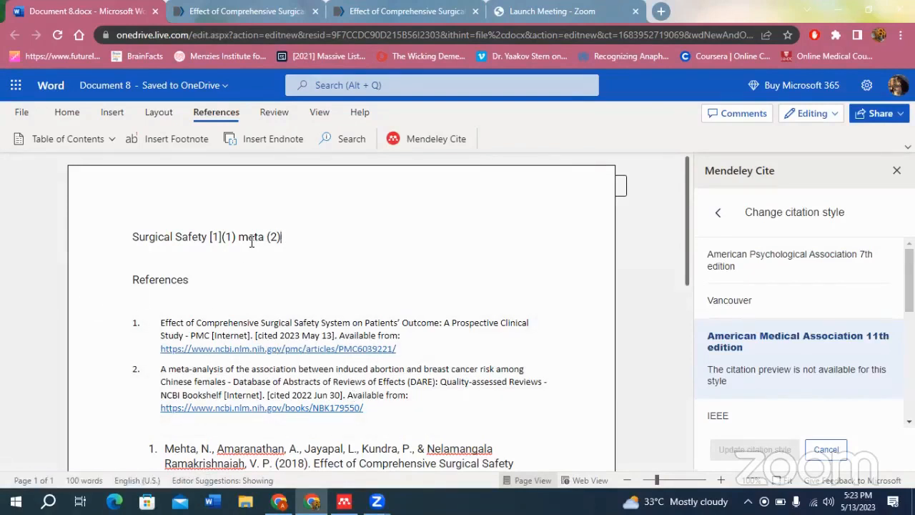
left_click(213, 236)
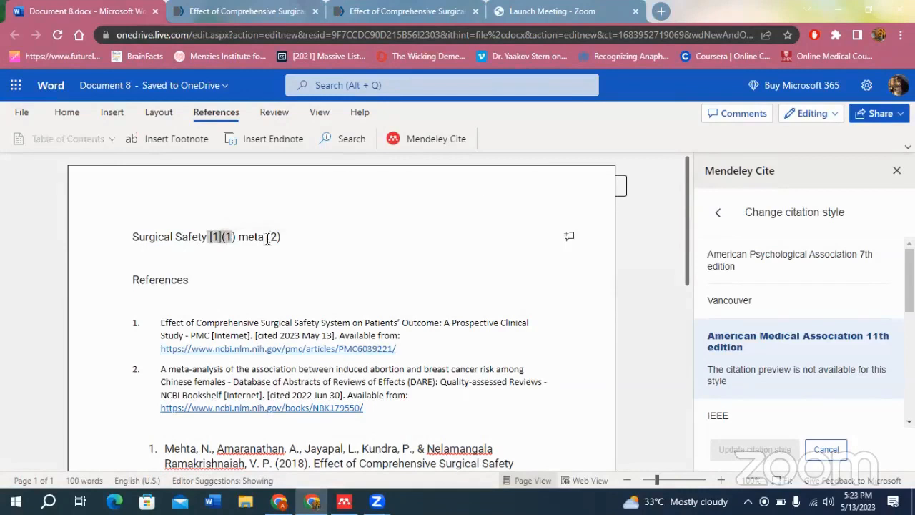
- Cite the library's "The abortion and mental health controversy" literature review directly after "meta (2)" using Mendeley Cite
left_click(318, 238)
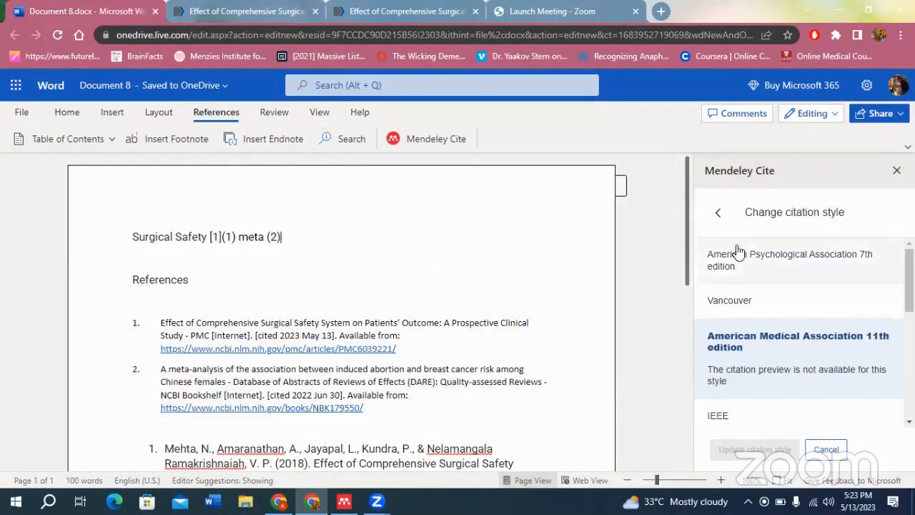
left_click(719, 223)
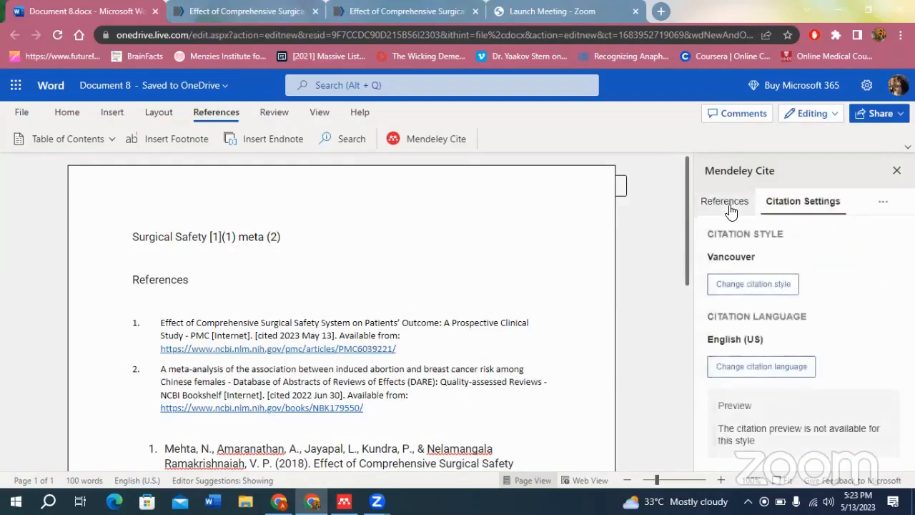
left_click(728, 203)
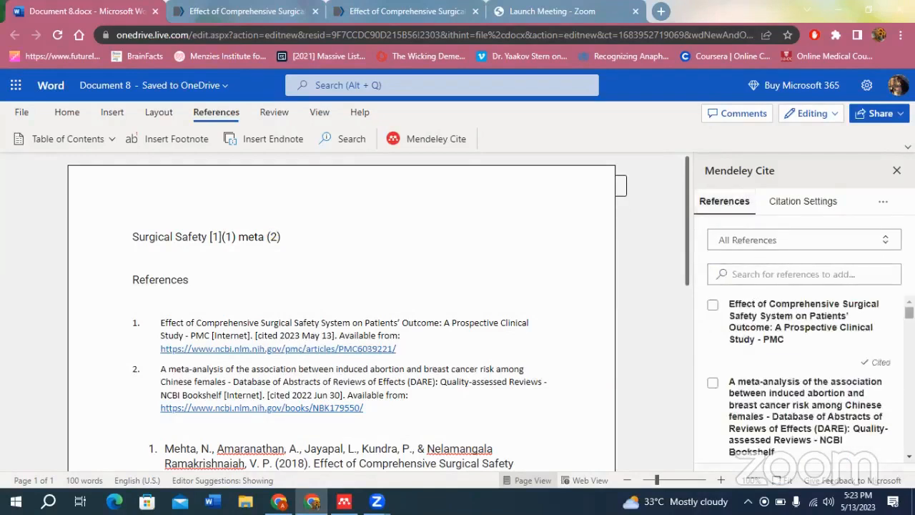
mouse_move(908, 312)
left_mouse_down()
mouse_move(909, 321)
mouse_move(909, 313)
left_mouse_up()
scroll(884, 389, "down", 2)
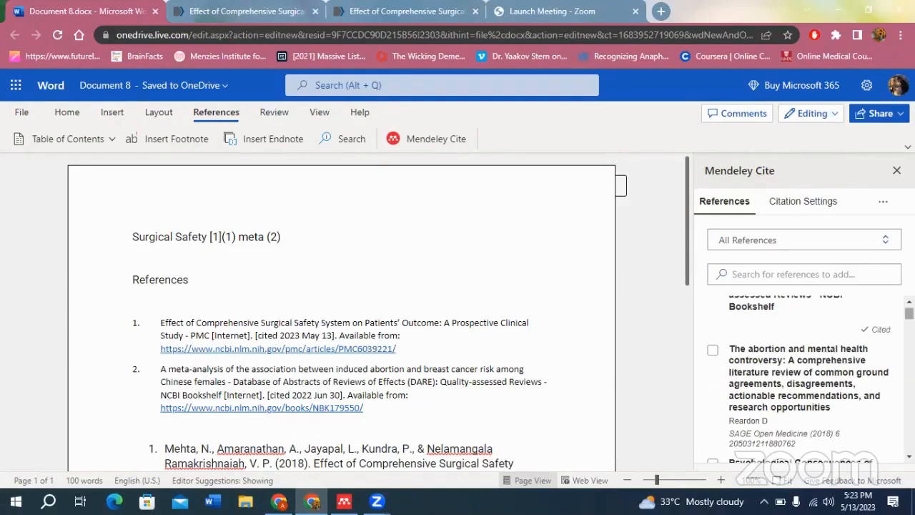
scroll(909, 313, "up", 2)
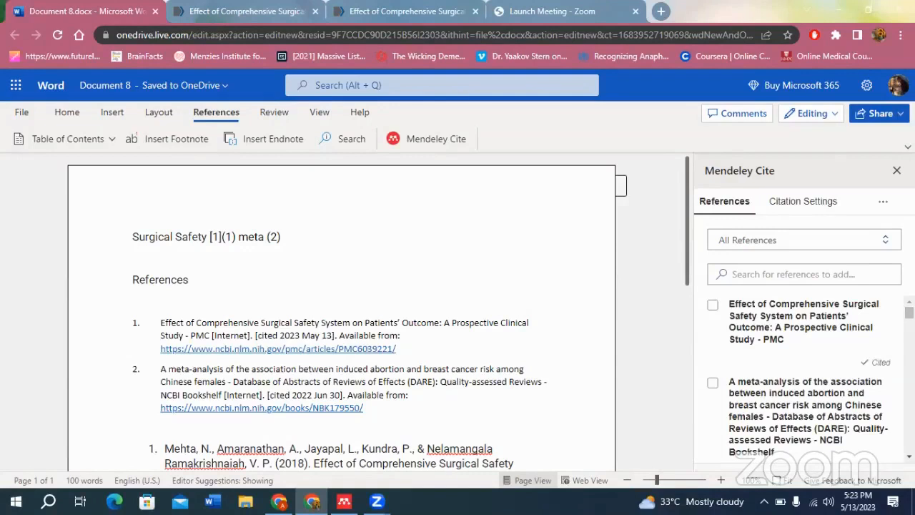
scroll(808, 379, "down", 3)
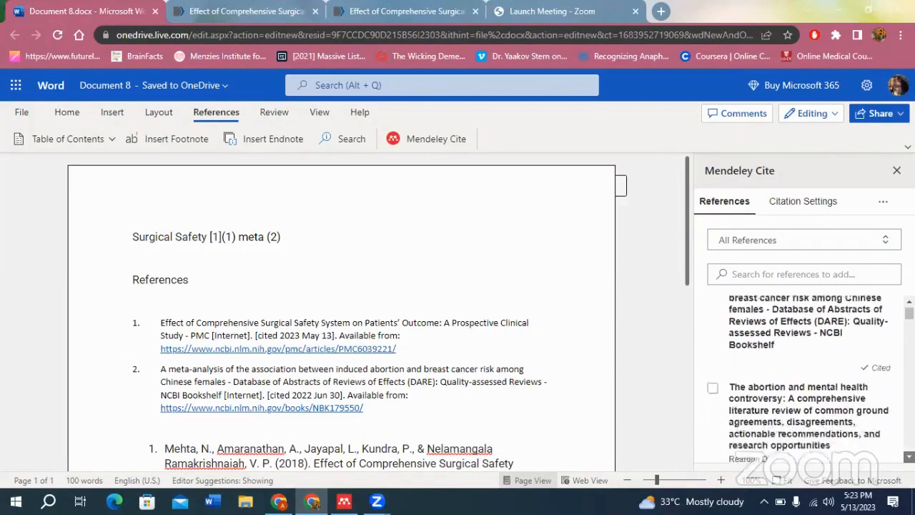
left_click(713, 362)
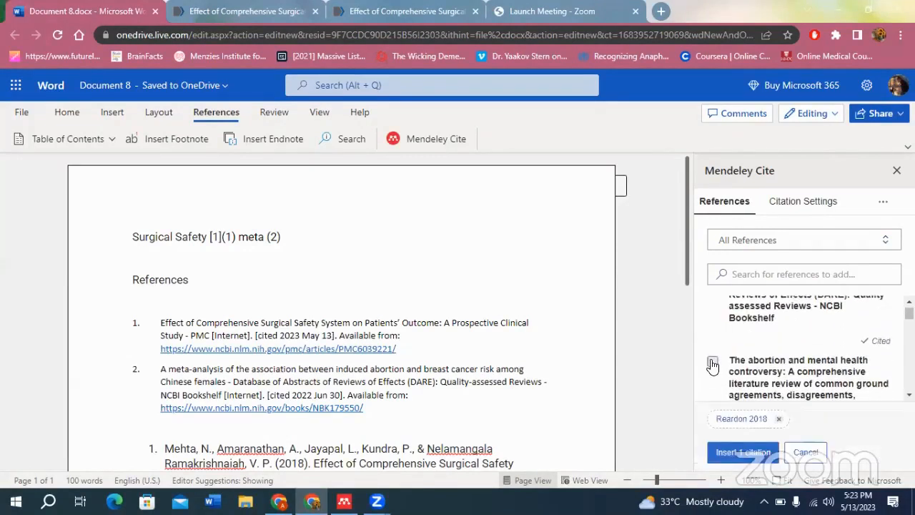
left_click(744, 451)
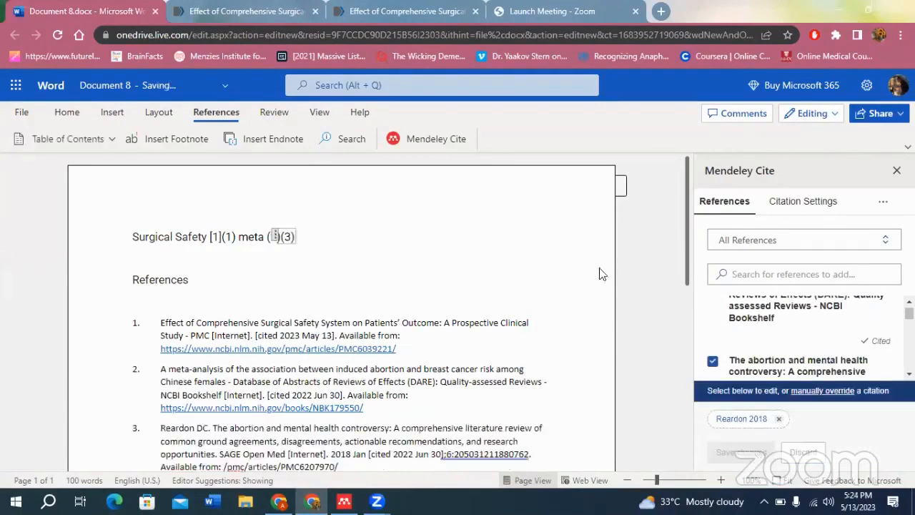
- Preview the American Medical Association 11th edition style again, return to the Mendeley reference list and deselect the new citation
left_click(799, 209)
left_click(754, 282)
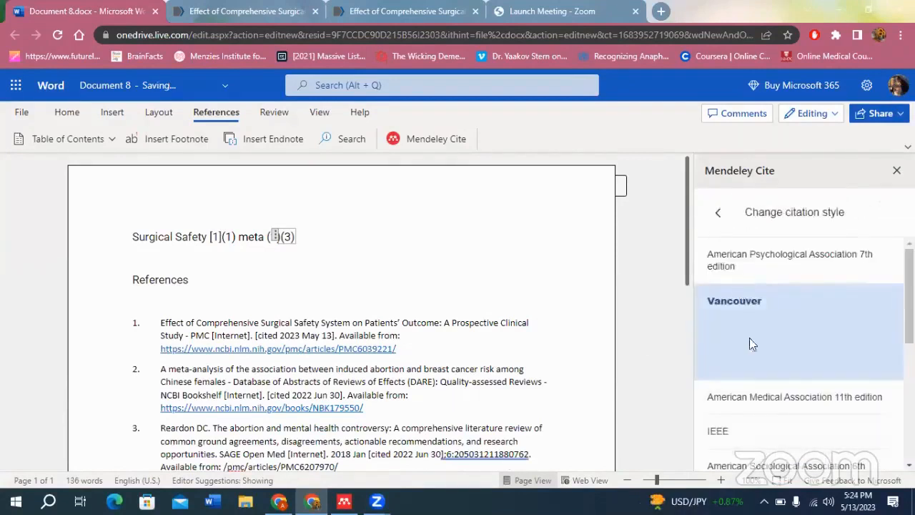
left_click(761, 398)
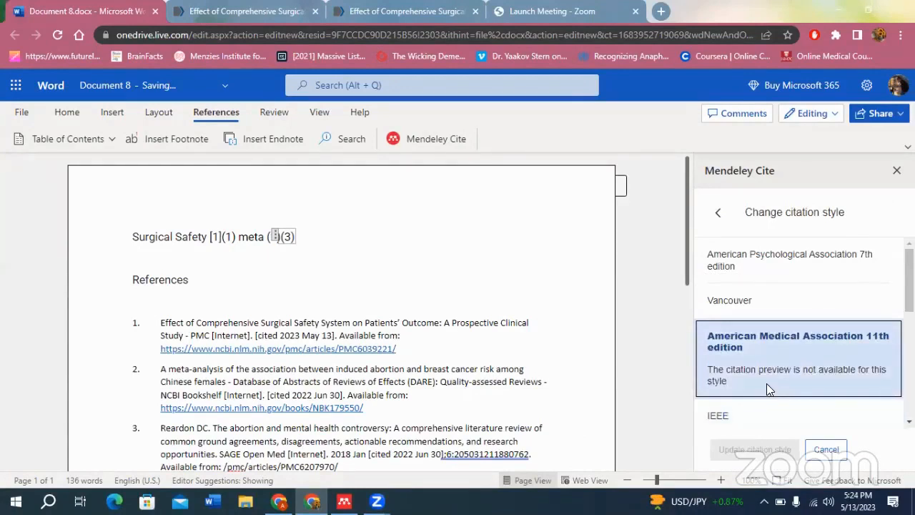
left_click(718, 212)
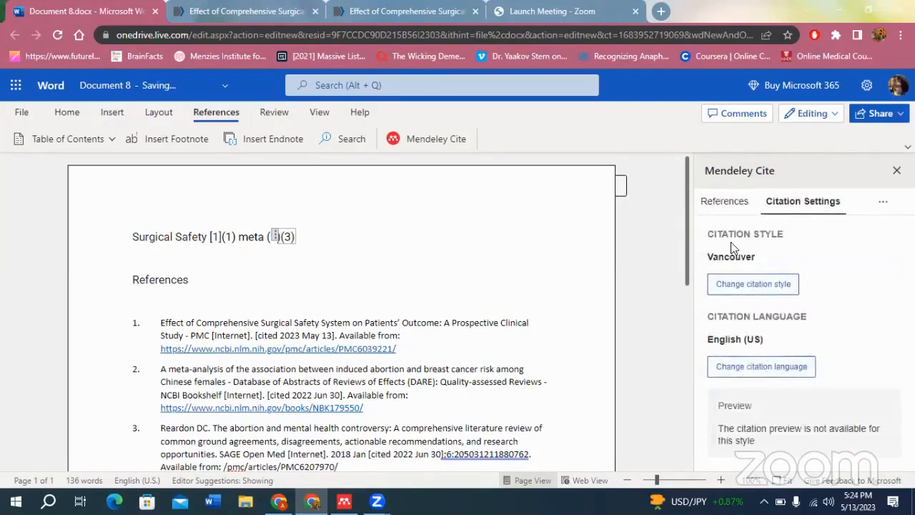
left_click(712, 206)
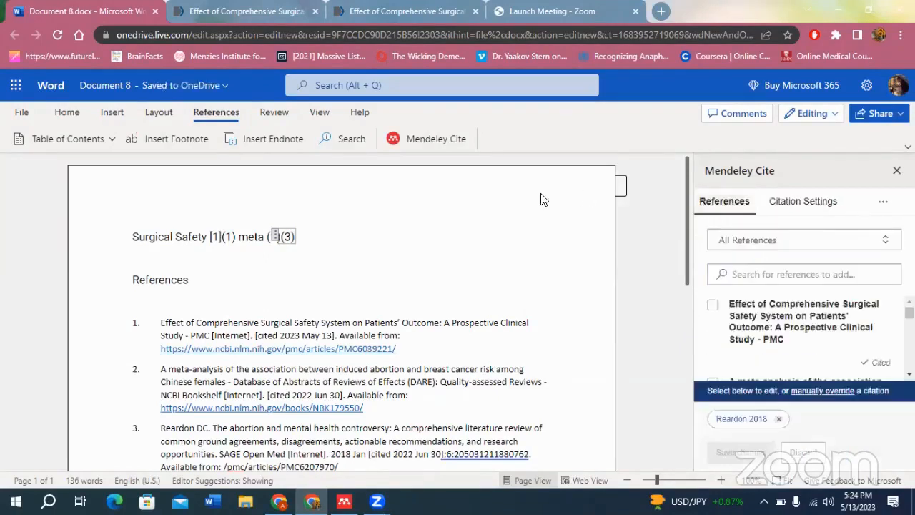
left_click(451, 251)
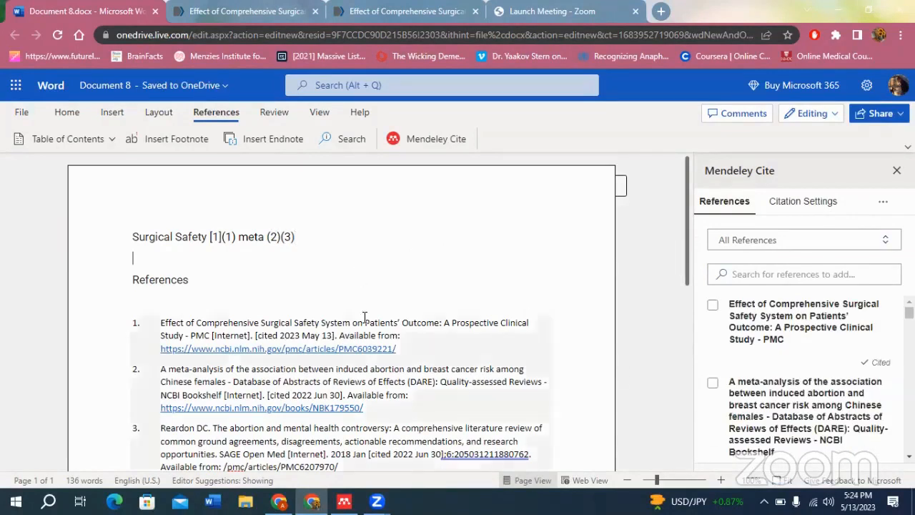
- Switch to Mendeley Reference Manager and review the info, notebook and annotations of "Prisoners on Death Row Should Be Accepted as Organ Donors", closing its details
key("alt+Tab")
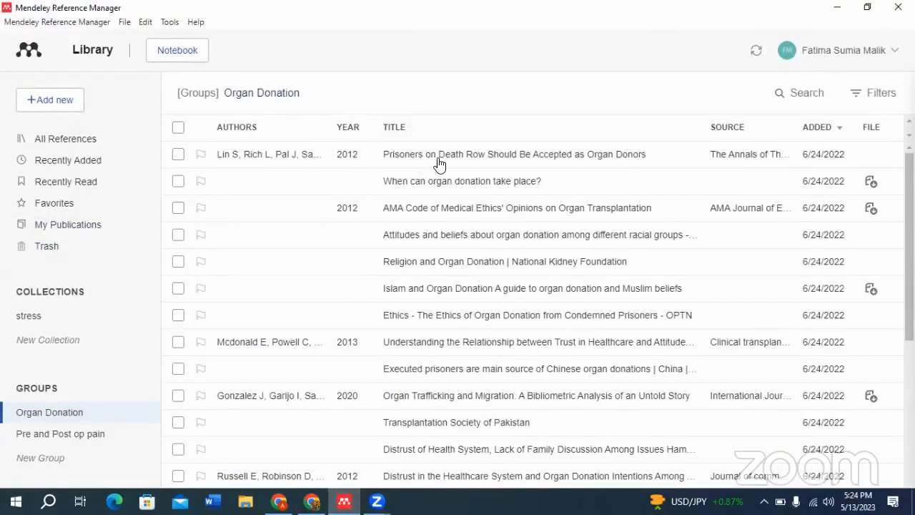
left_click(408, 157)
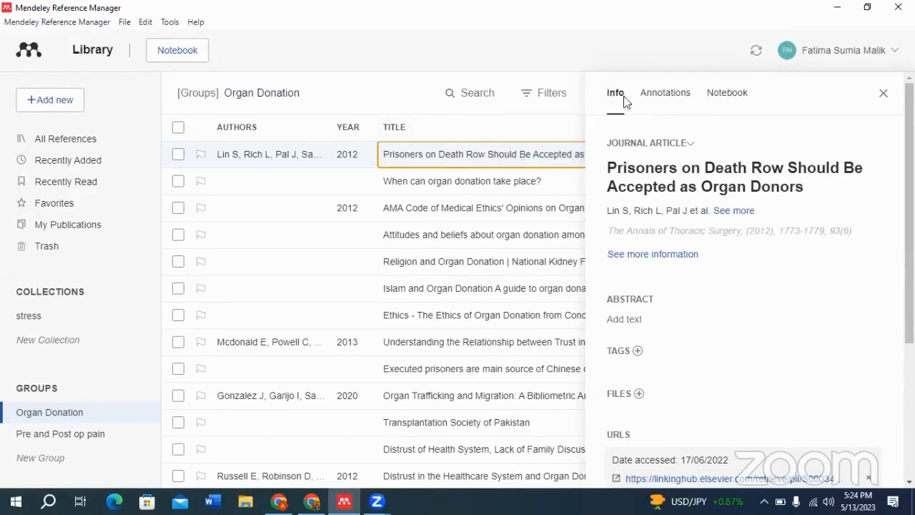
left_click(743, 98)
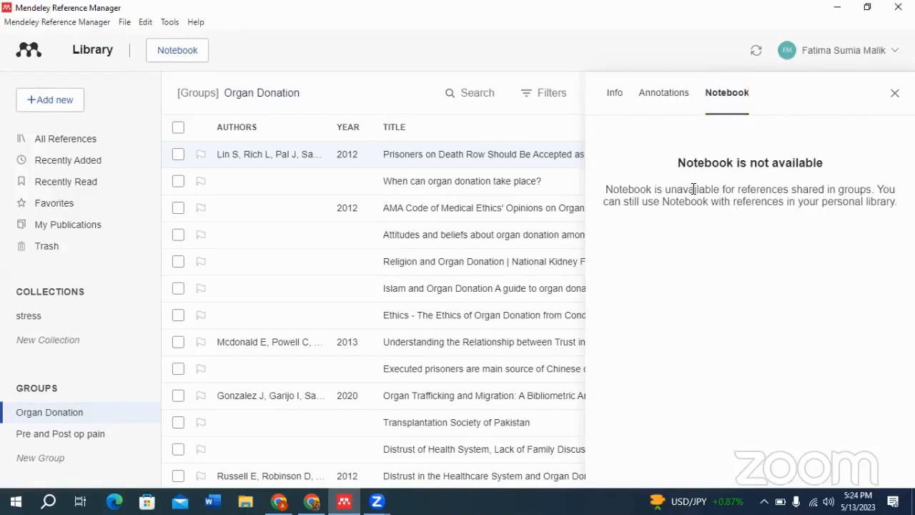
left_click(660, 111)
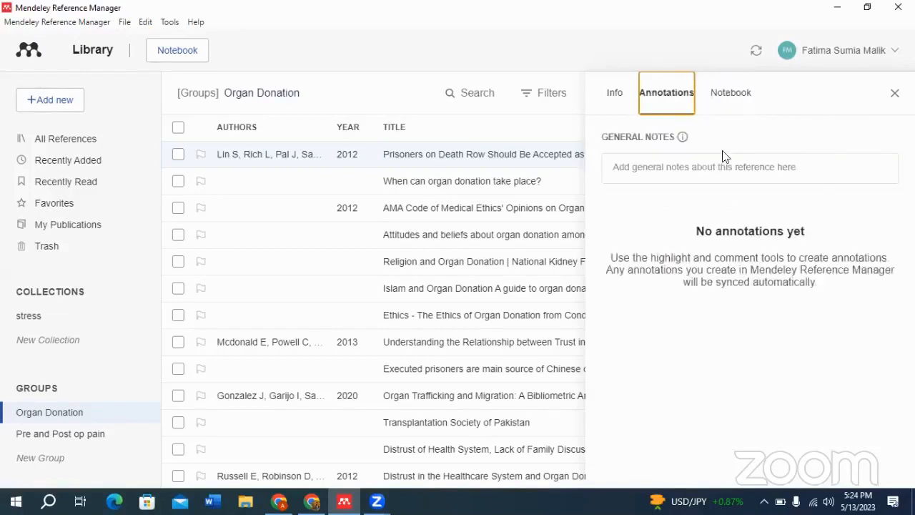
left_click(713, 167)
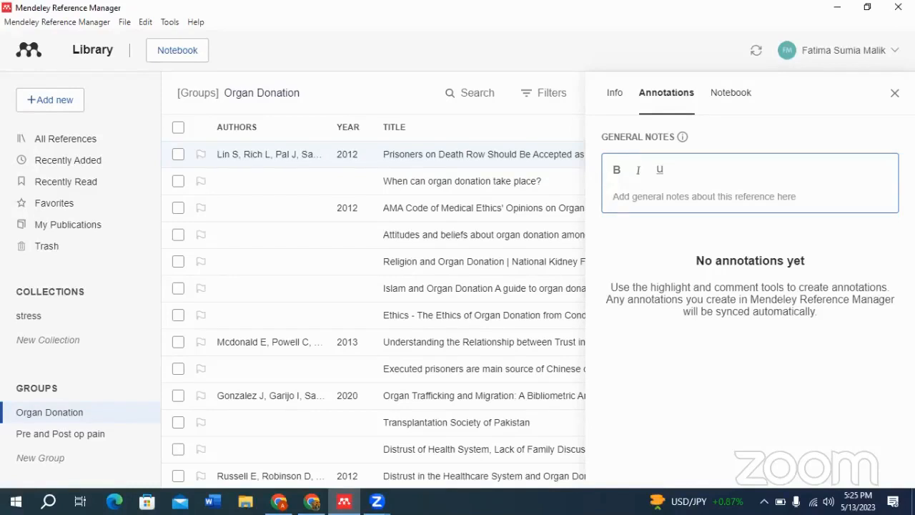
left_click(893, 97)
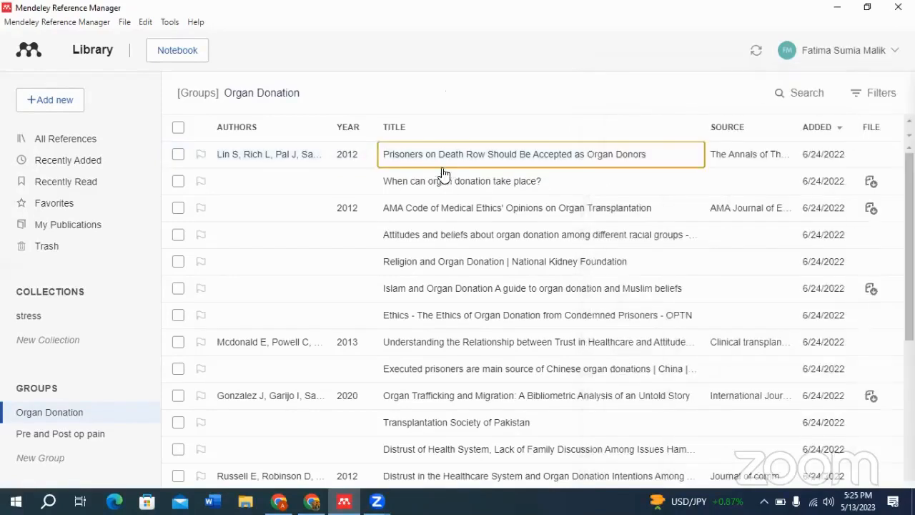
- Open "When can organ donation take place?", look through the application's menu options, and return to the Organ Donation list with reference details closed
double_click(484, 175)
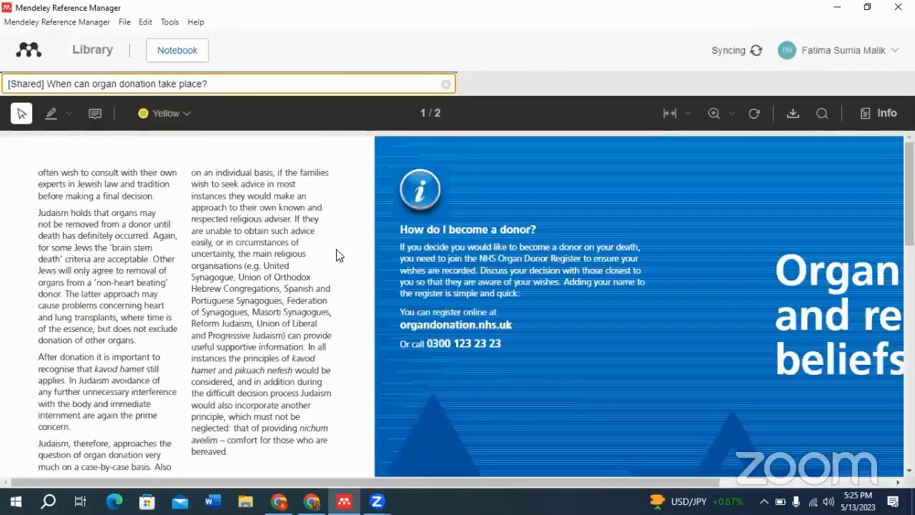
left_click(708, 492)
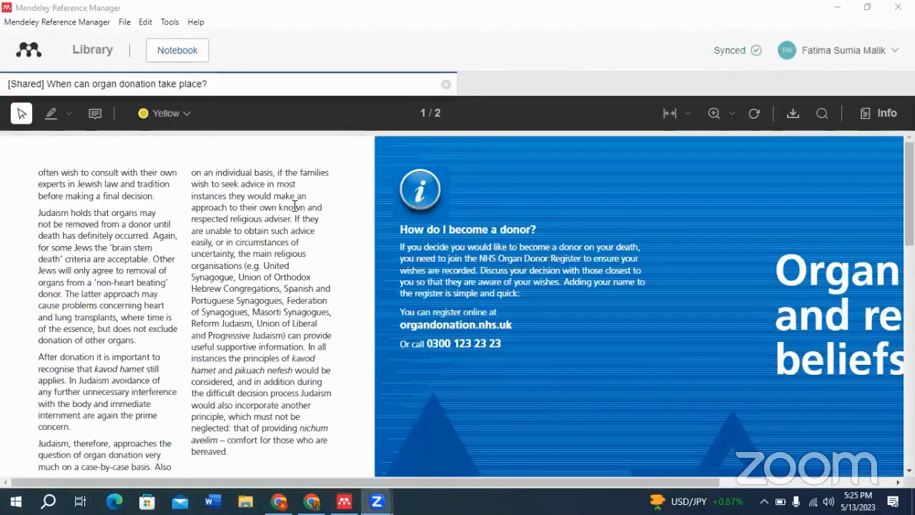
left_click(24, 25)
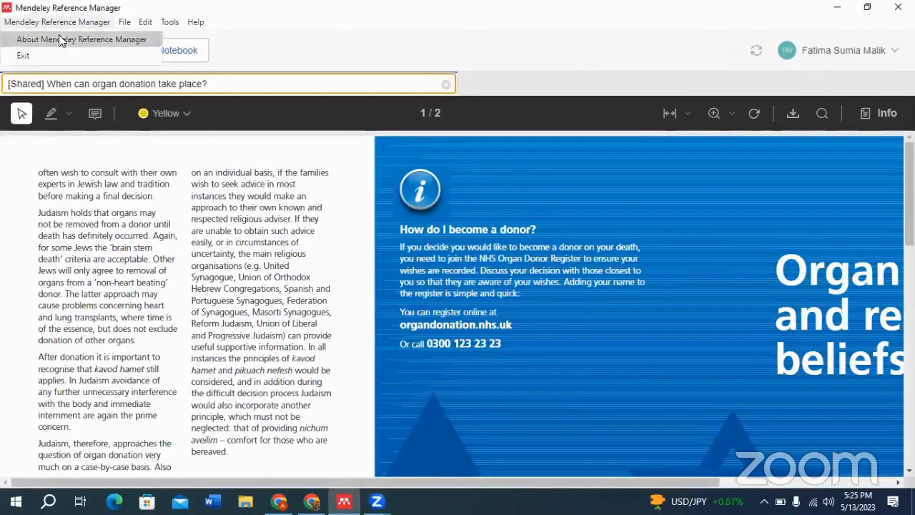
left_click(125, 23)
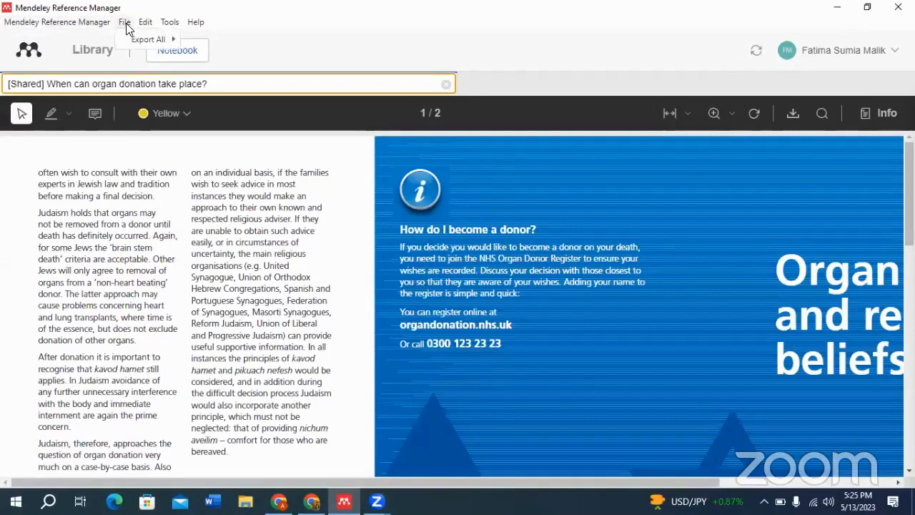
left_click(196, 23)
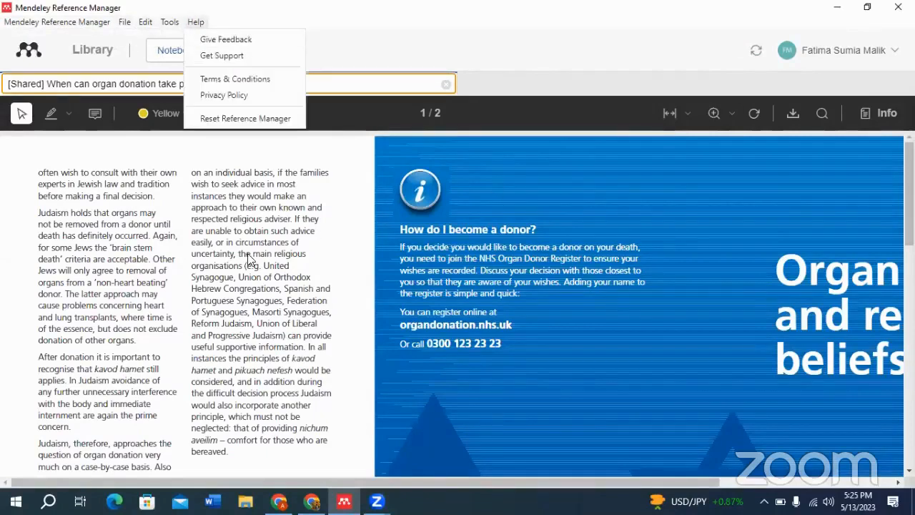
left_click(771, 467)
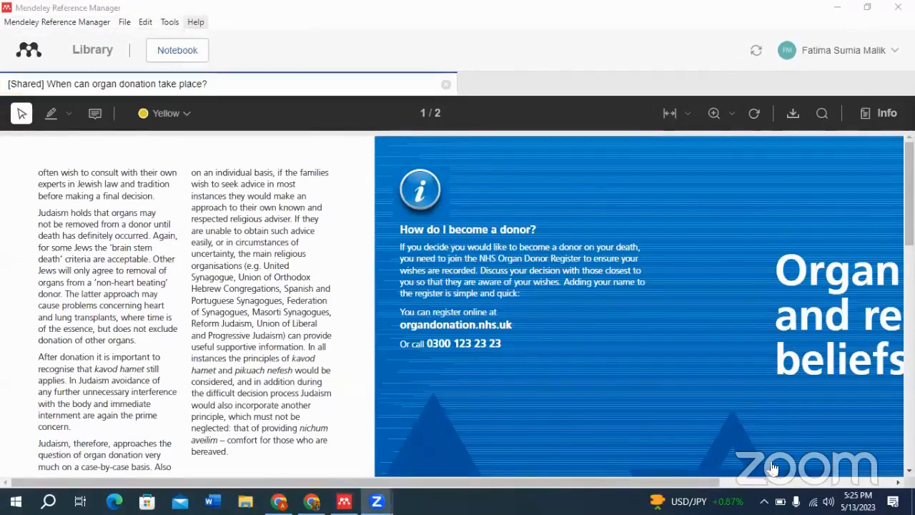
left_click(446, 85)
left_click(446, 85)
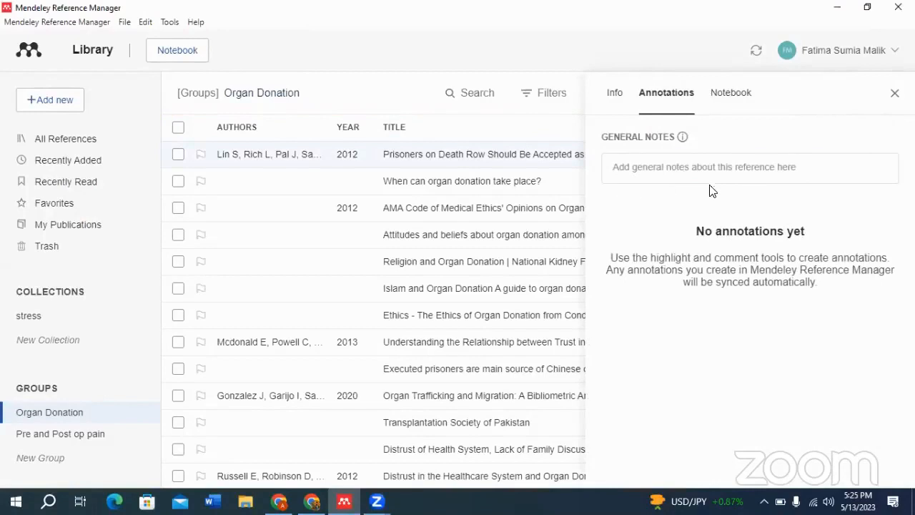
left_click(894, 97)
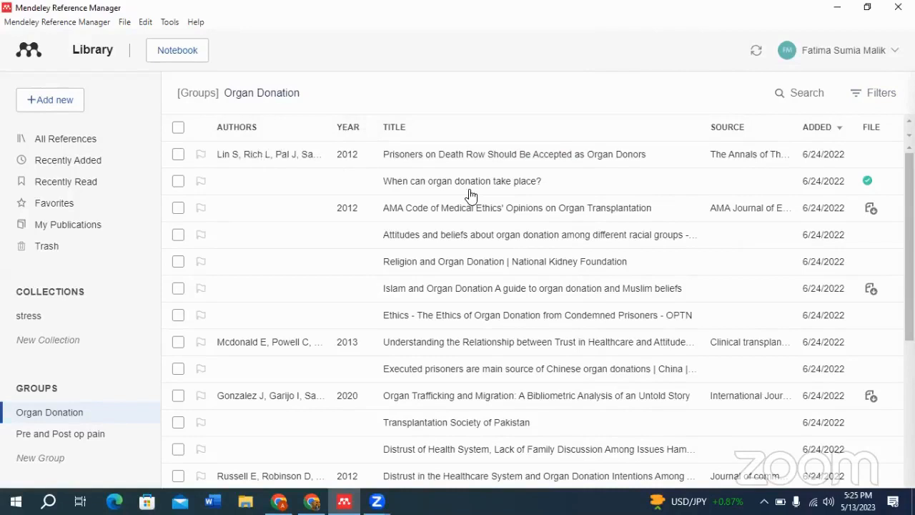
- Check the tag filter for the Organ Donation group, and search its author filter for the first listed author's surname
left_click(860, 100)
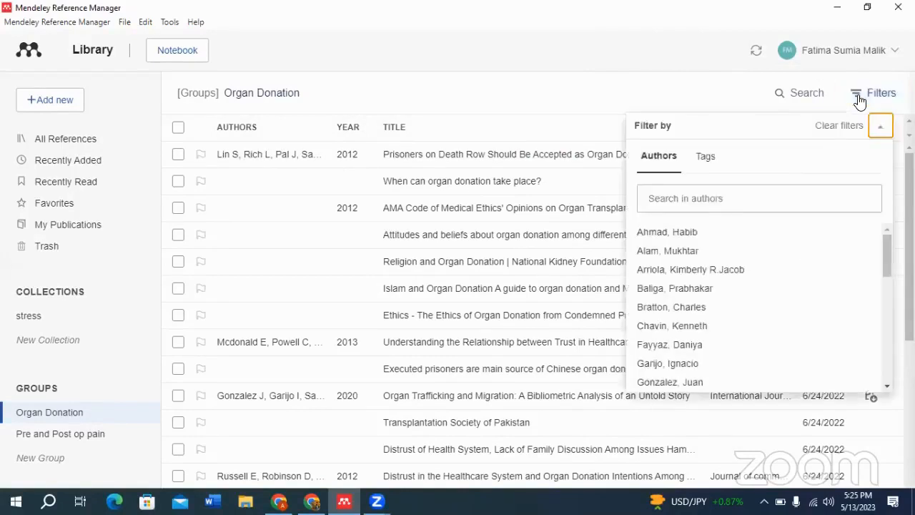
left_click(700, 170)
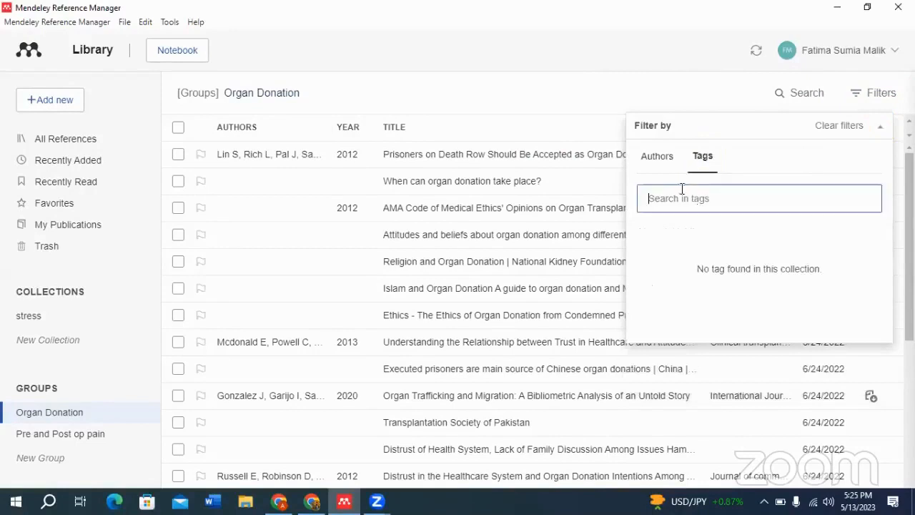
left_click(654, 170)
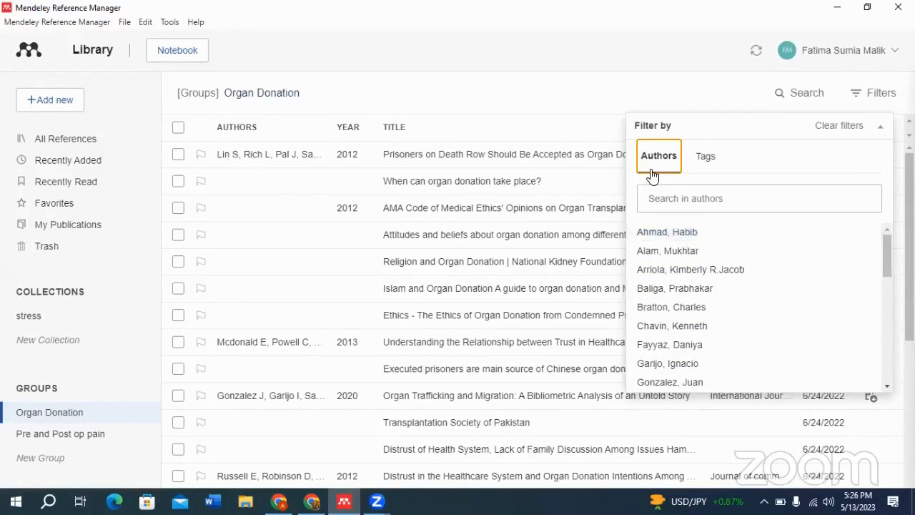
left_click(649, 198)
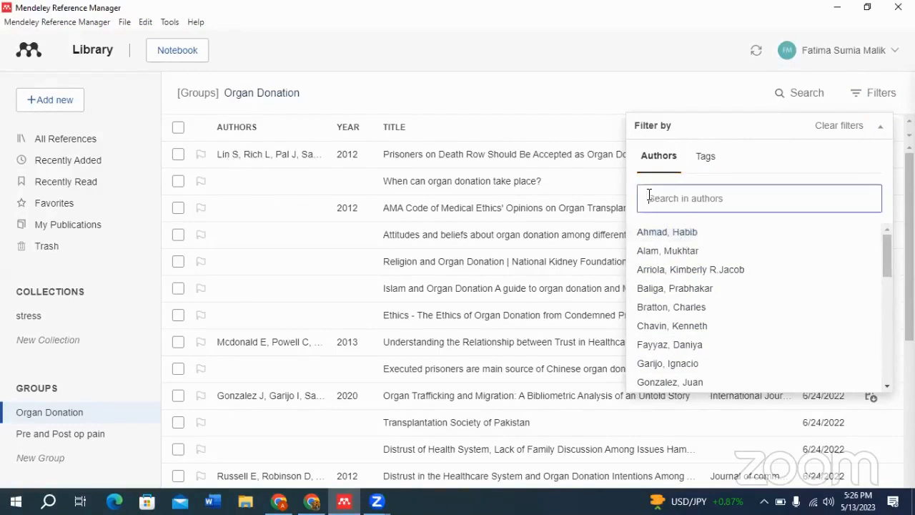
type("lin")
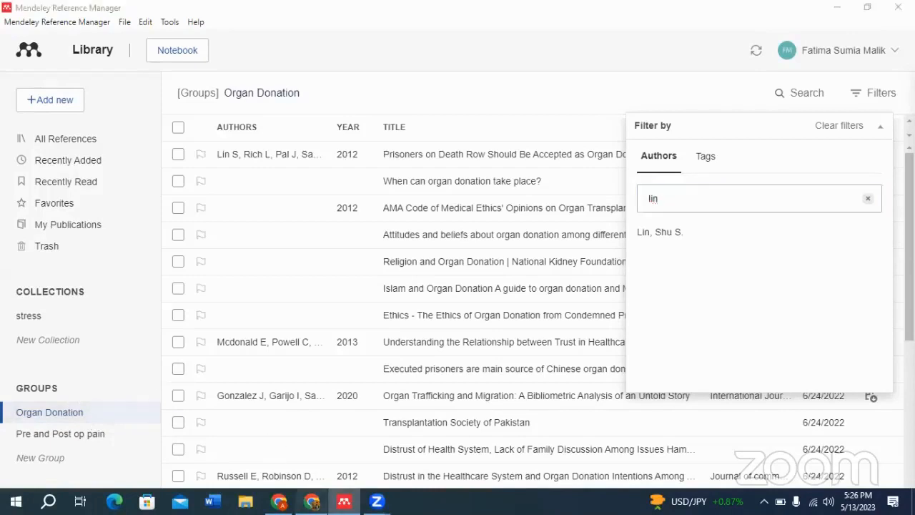
- Switch to Document 8 in Chrome, review the collections and groups available in Mendeley Cite, and return to All References
left_click(312, 501)
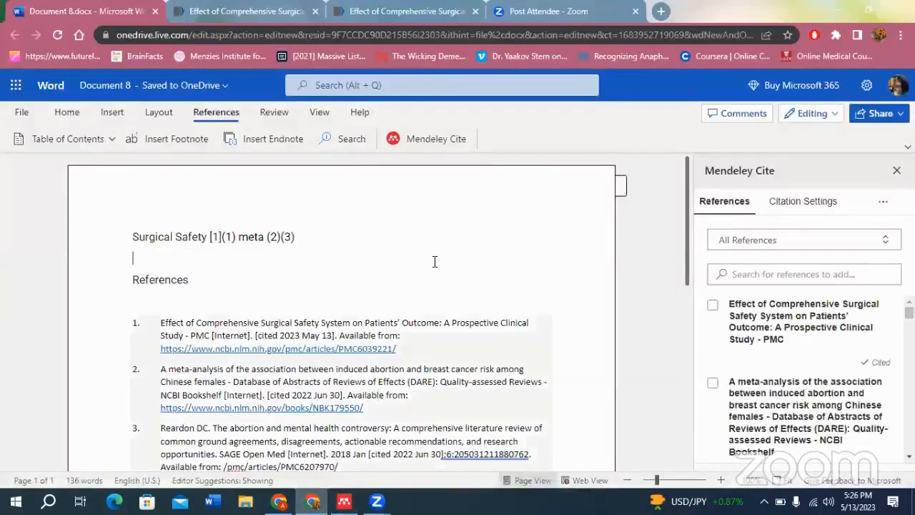
left_click(768, 271)
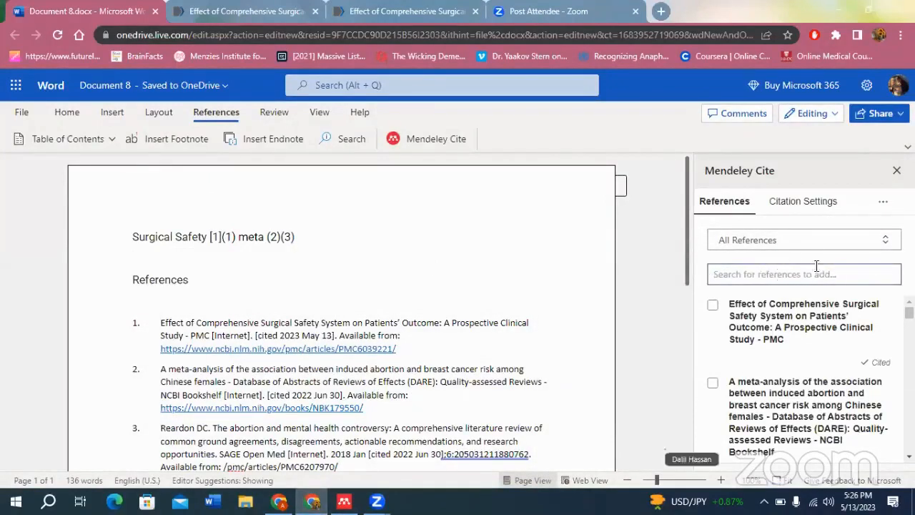
left_click(782, 238)
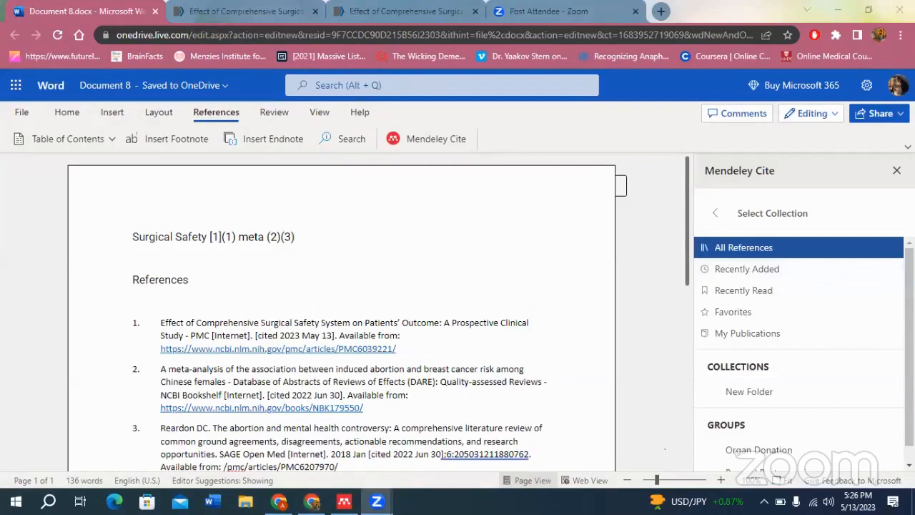
scroll(760, 407, "down", 1)
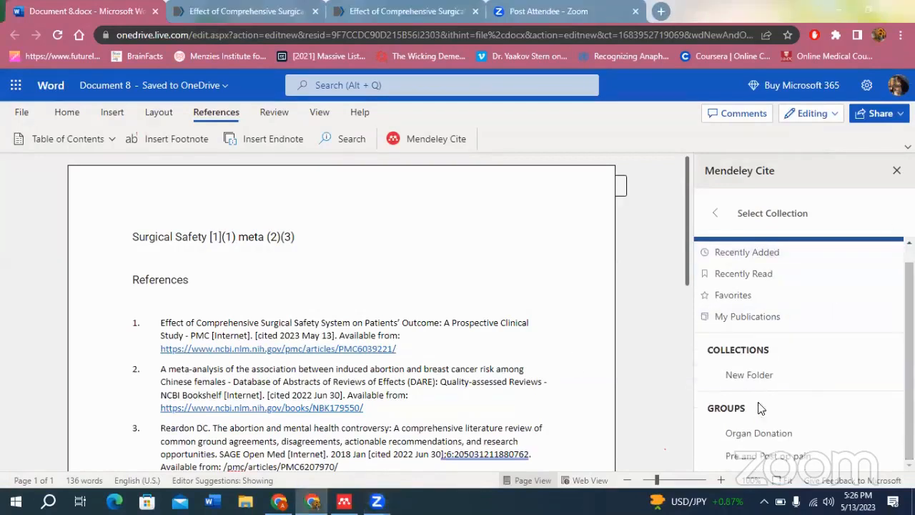
left_click(713, 214)
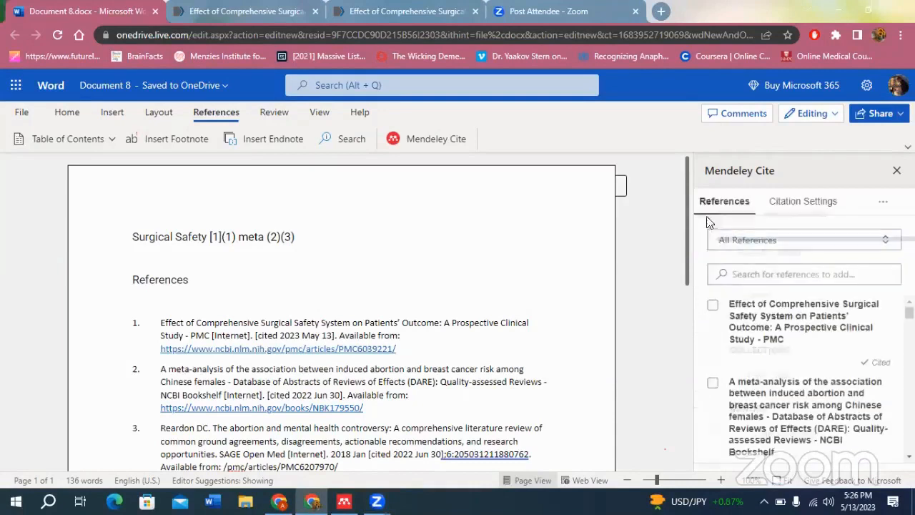
- Review Mendeley Cite's citation style and language settings, and its bibliography, library update and additional support options
left_click(787, 201)
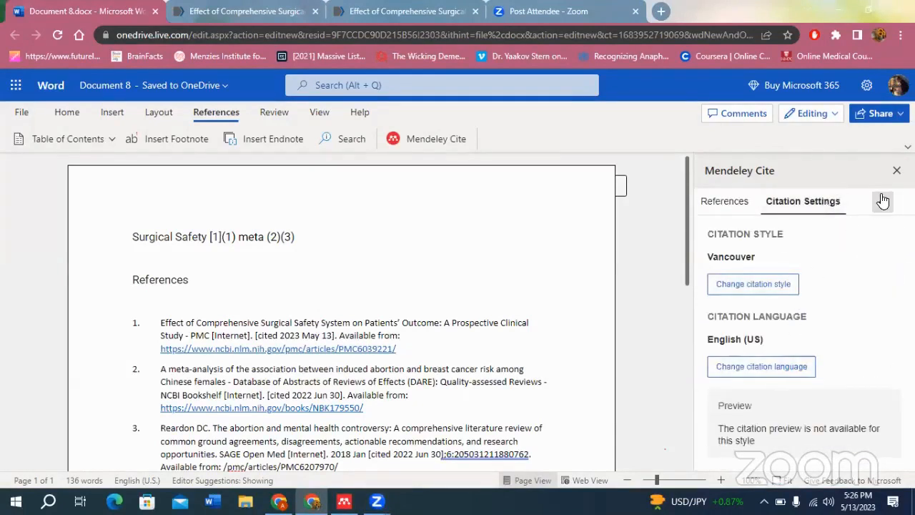
left_click(883, 201)
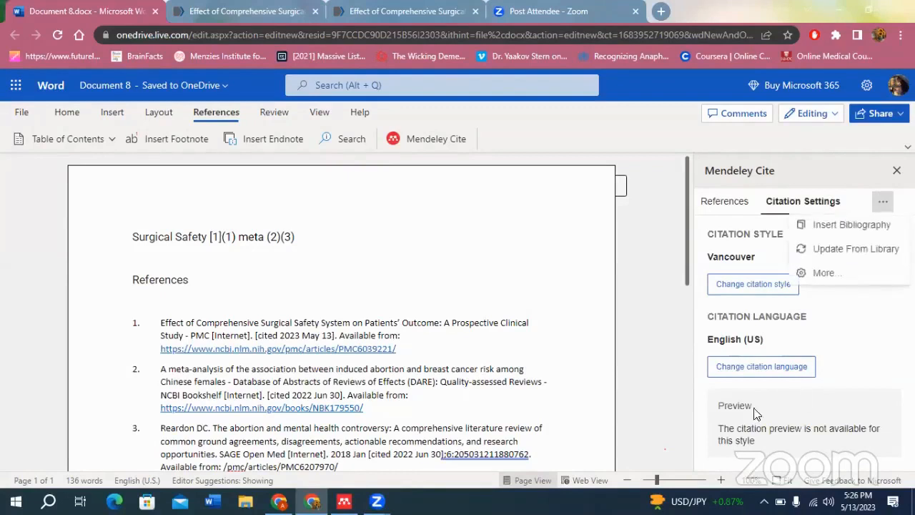
left_click(822, 271)
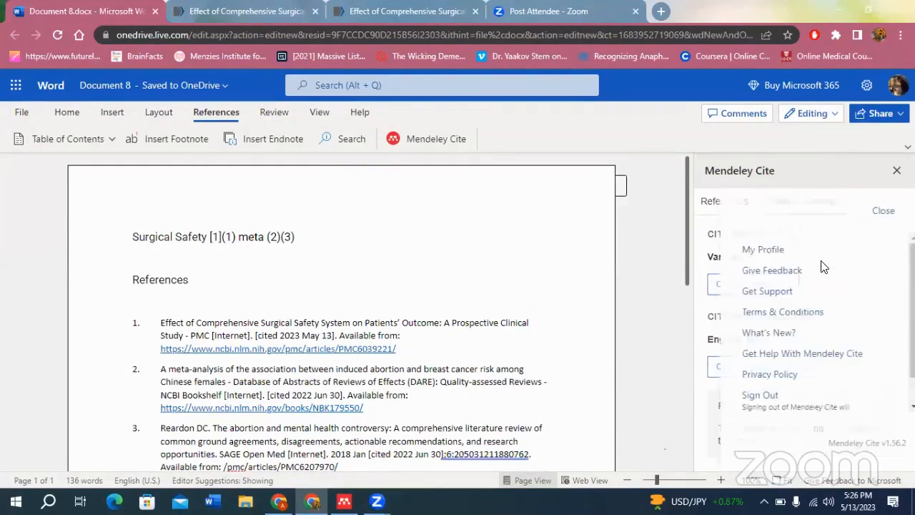
left_click(878, 211)
left_click(884, 204)
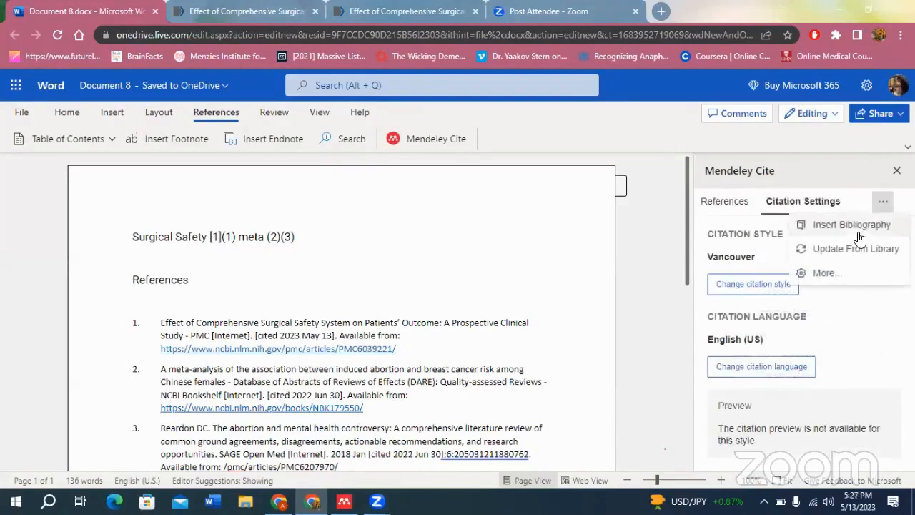
- Launch Mendeley Web Importer on the PMC surgical safety article, and return to Mendeley Cite's reference list in Document 8
left_click(394, 13)
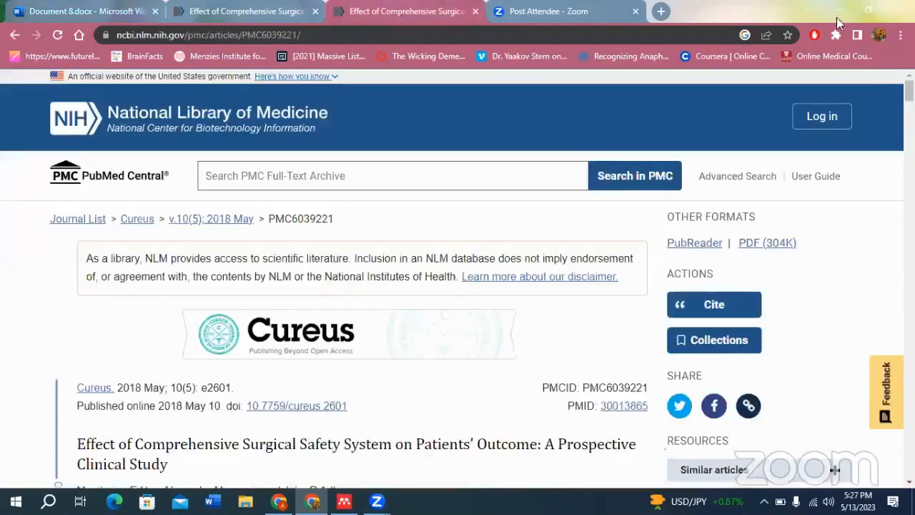
left_click(835, 34)
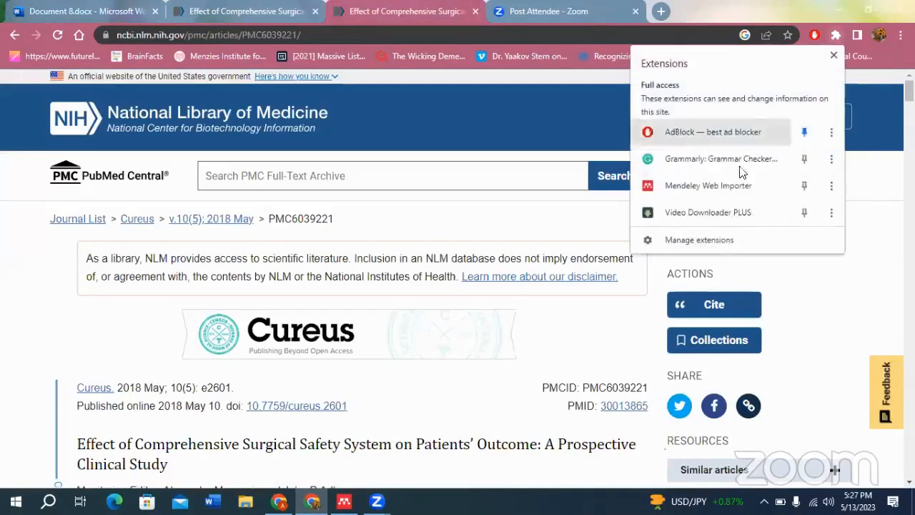
left_click(700, 193)
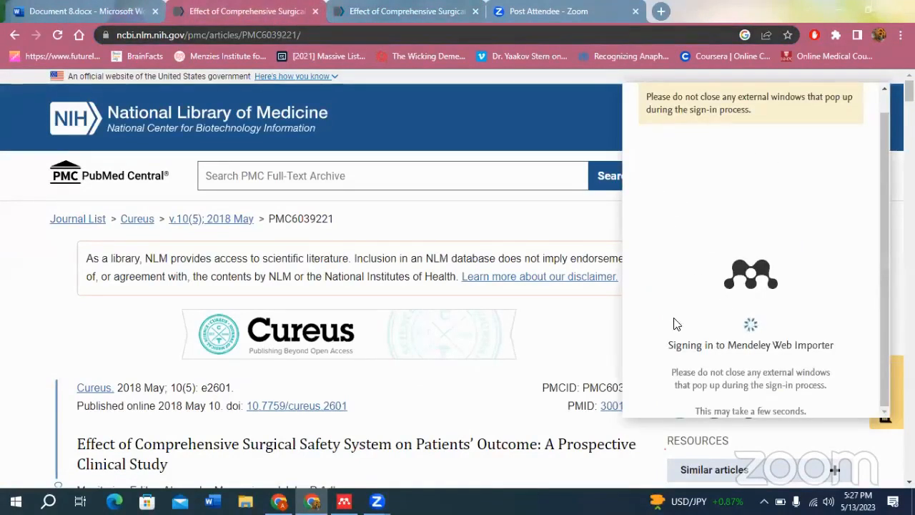
left_click(66, 10)
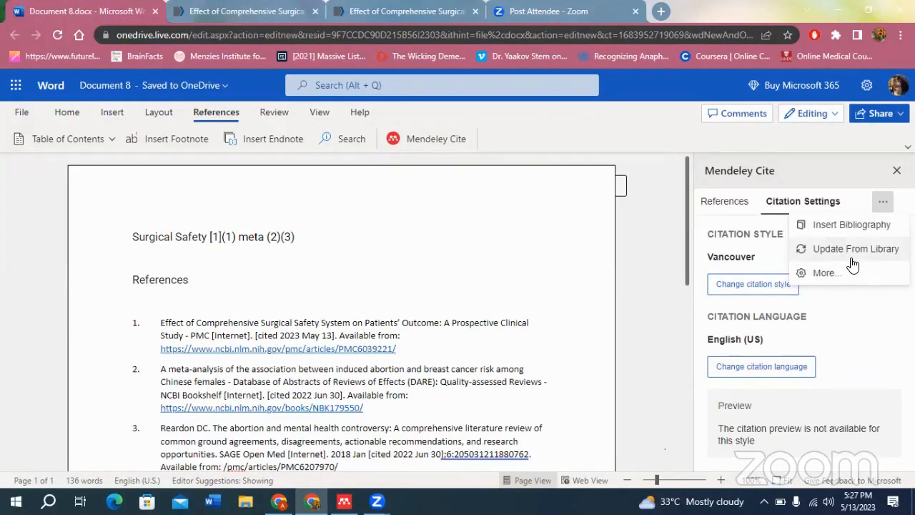
left_click(725, 203)
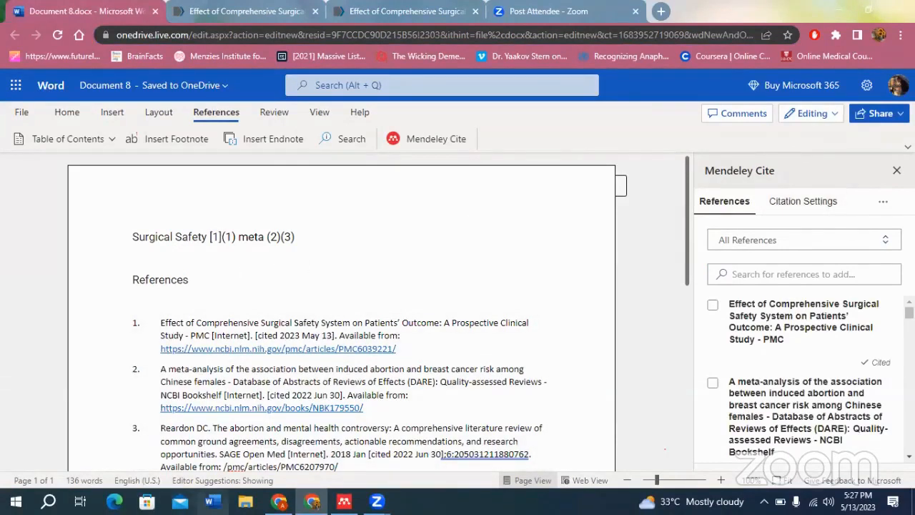
- Start a blank document in desktop Word and switch to Mendeley Reference Manager
left_click(211, 501)
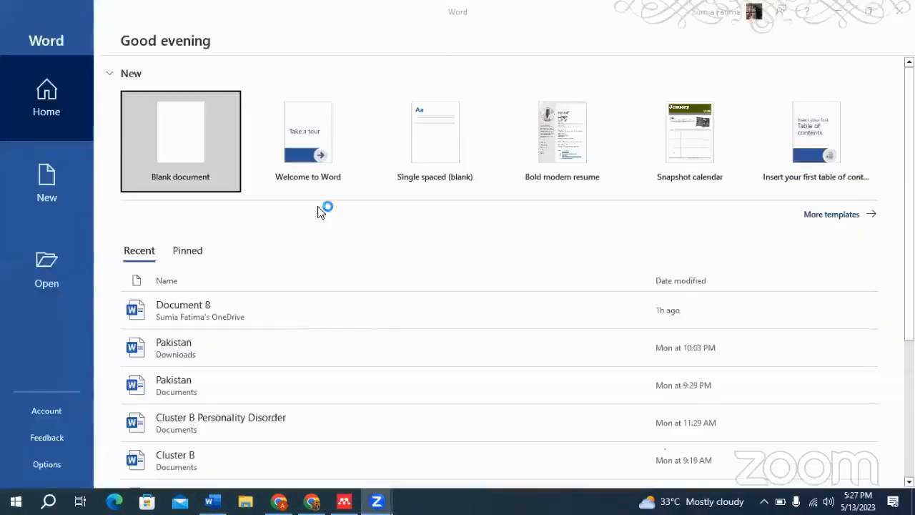
left_click(188, 140)
left_click(344, 501)
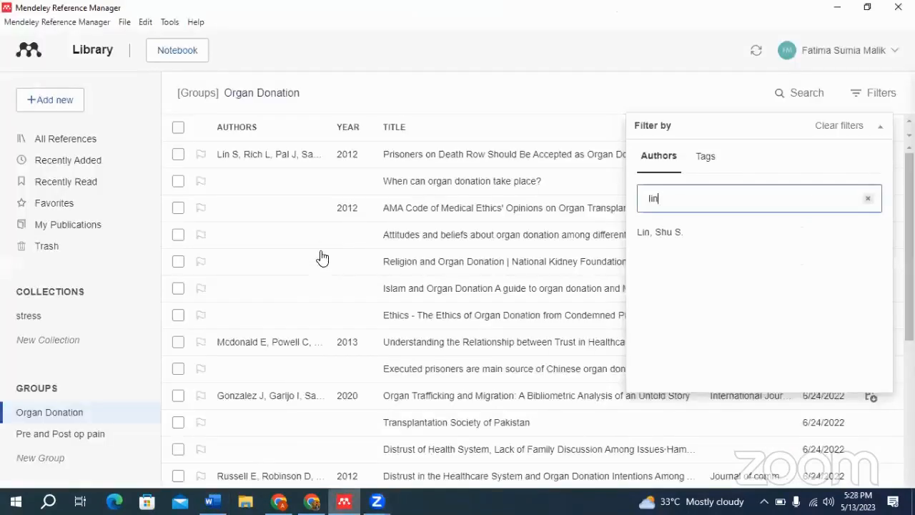
- Switch to the PMC surgical safety article in Chrome, relaunch Mendeley Web Importer and examine its sign-in pop-up
left_click(312, 501)
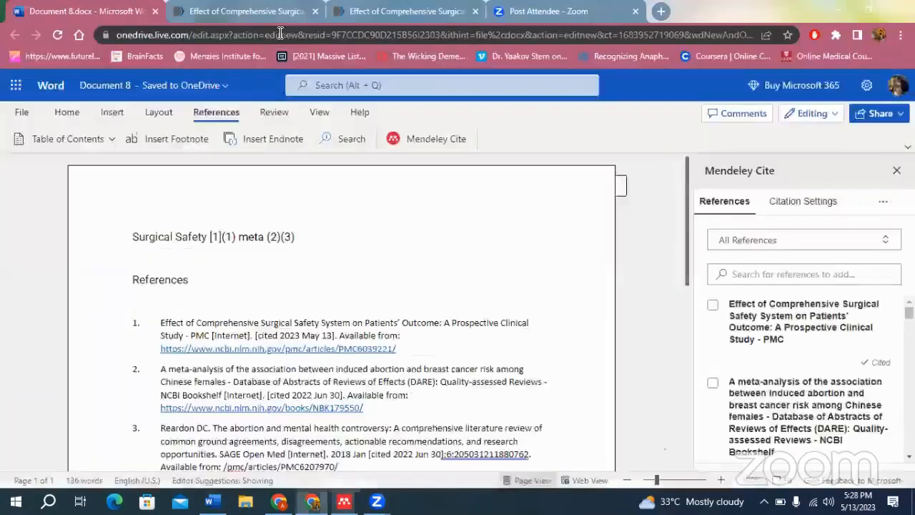
left_click(286, 7)
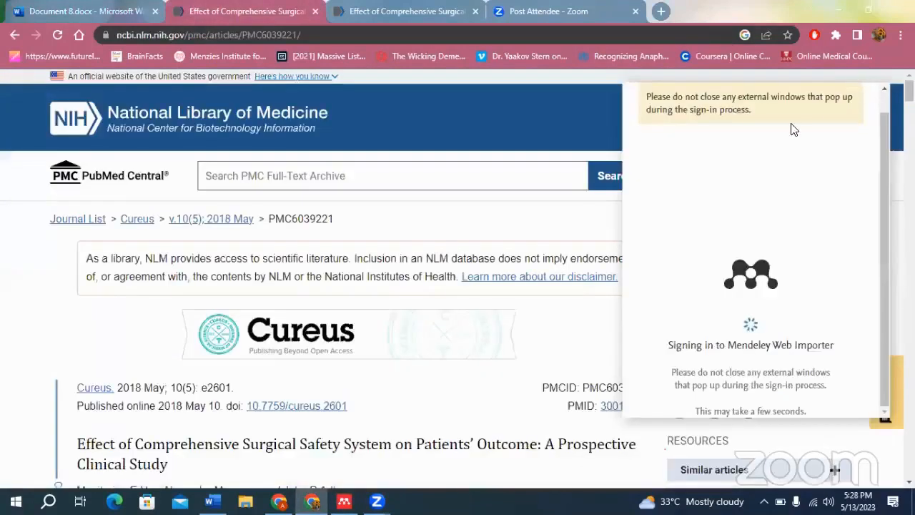
left_click(837, 35)
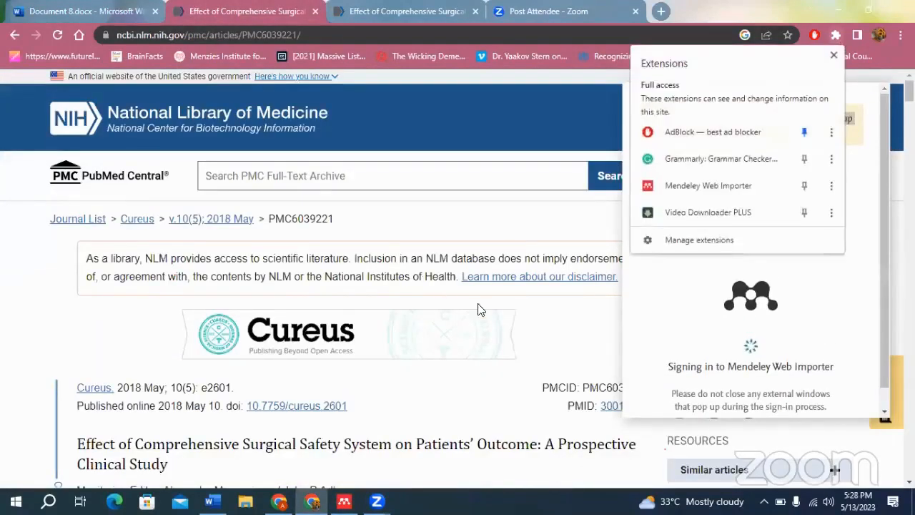
left_click(685, 187)
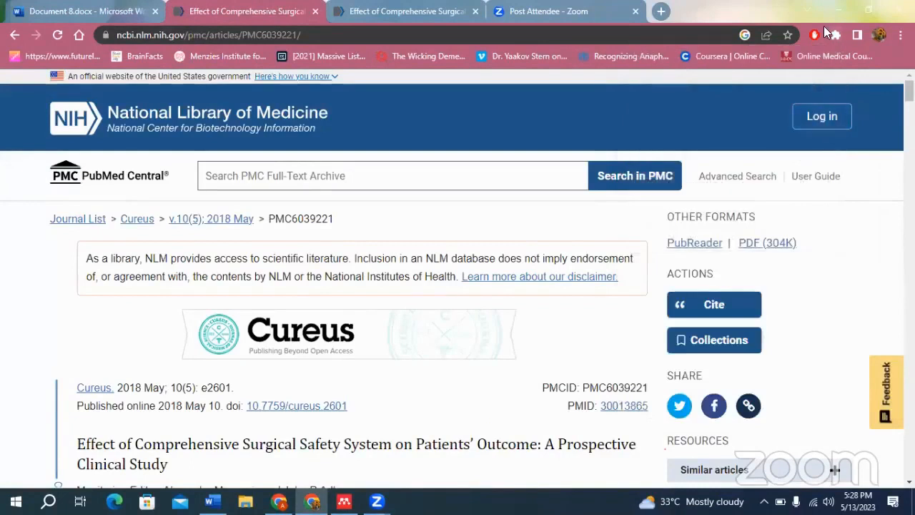
left_click(835, 34)
left_click(700, 187)
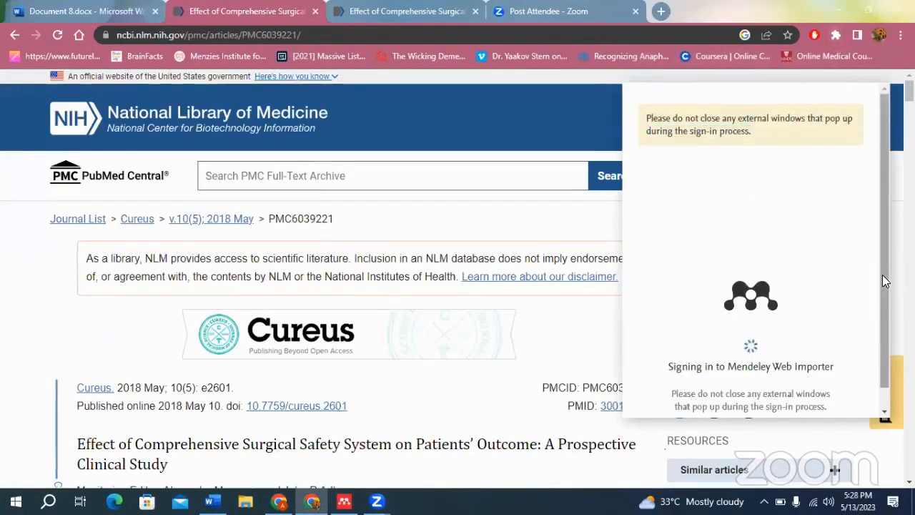
scroll(873, 321, "down", 1)
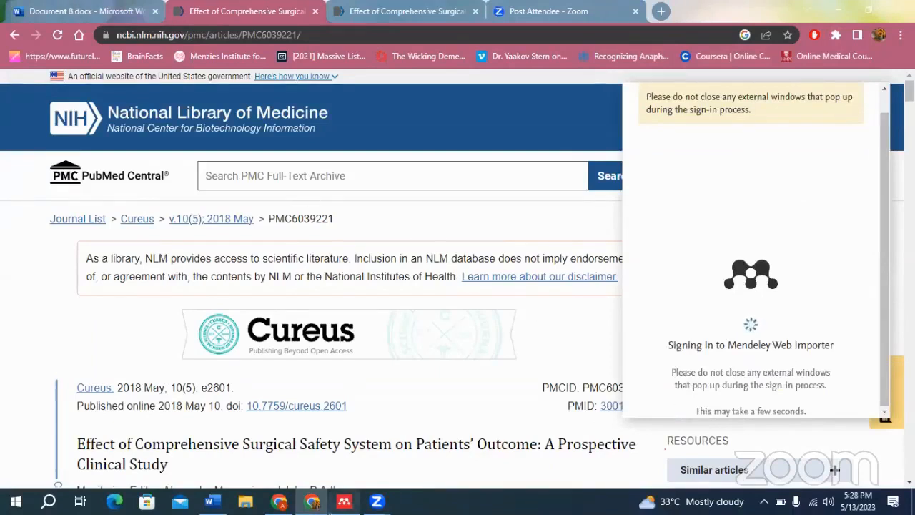
- Return to Document 8 and select the Comprehensive Surgical Safety System article in Mendeley Cite's reference list
left_click(116, 8)
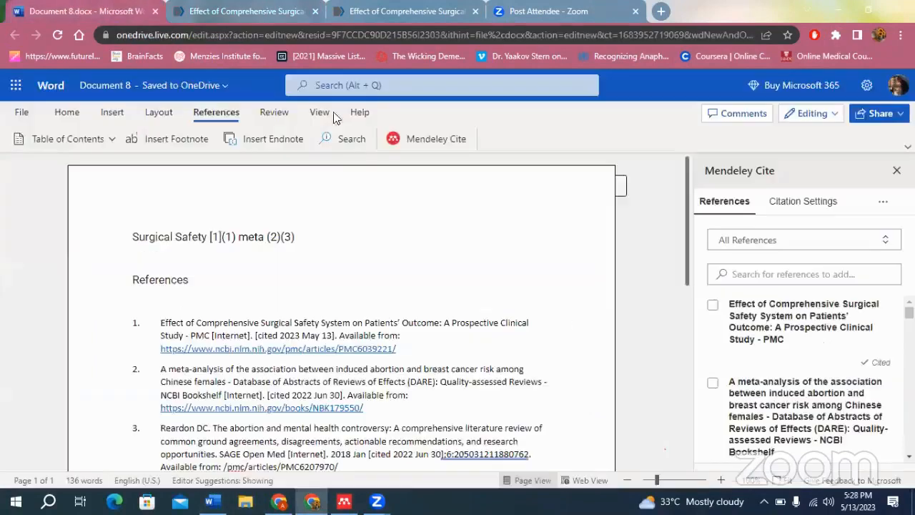
left_click(713, 307)
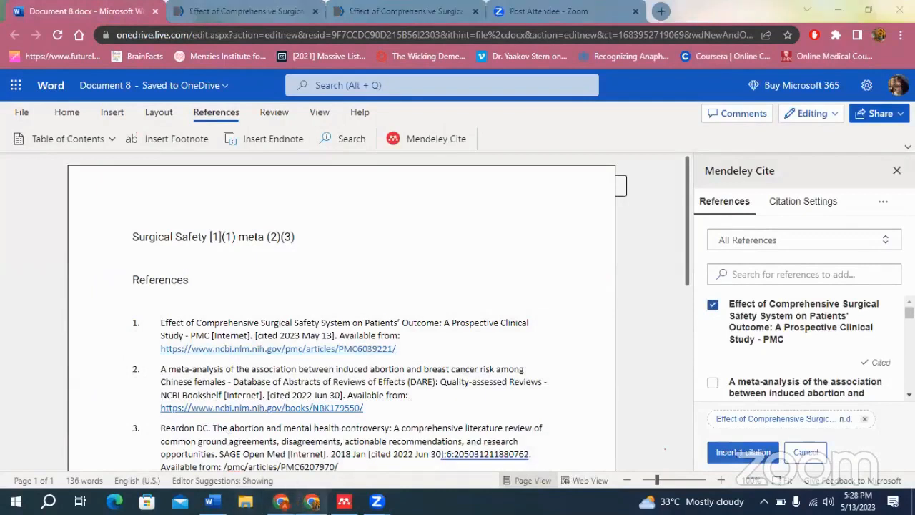
- Switch to the blank document in desktop Word, dismiss the licence and add-in notices, and open Mendeley Cite
left_click(213, 502)
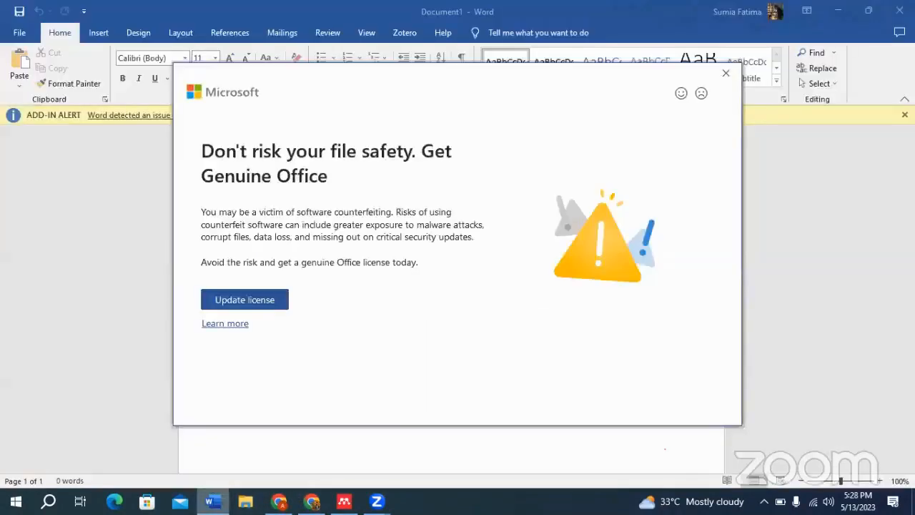
left_click(725, 73)
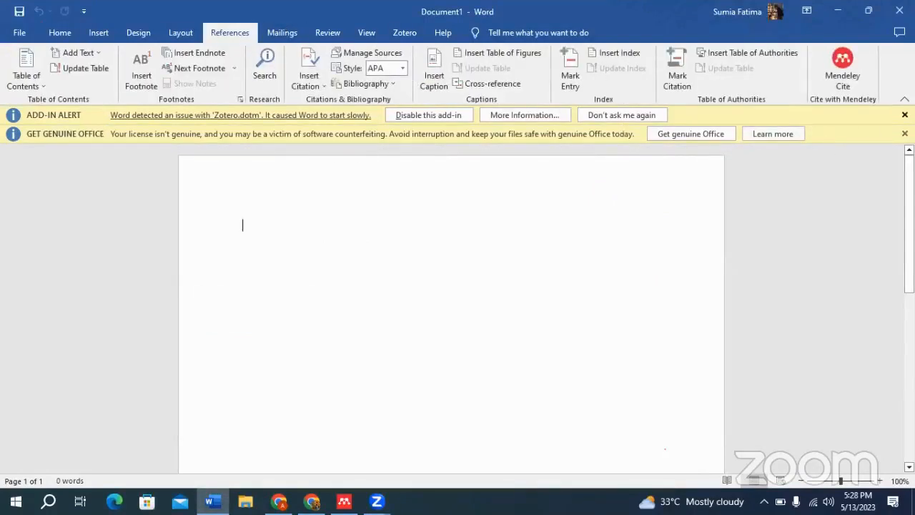
left_click(905, 114)
left_click(904, 114)
left_click(852, 83)
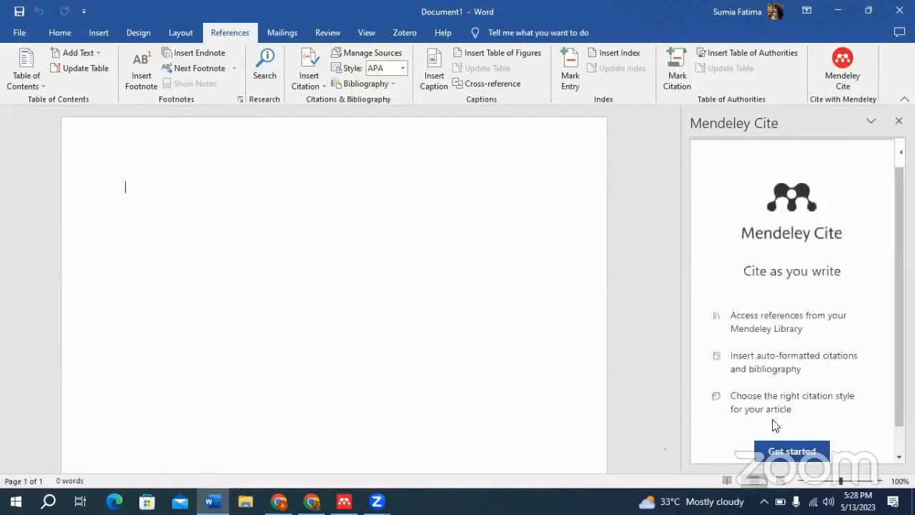
- Open Mendeley Cite's sign-in window from its welcome pane and close it without signing in
left_click(780, 455)
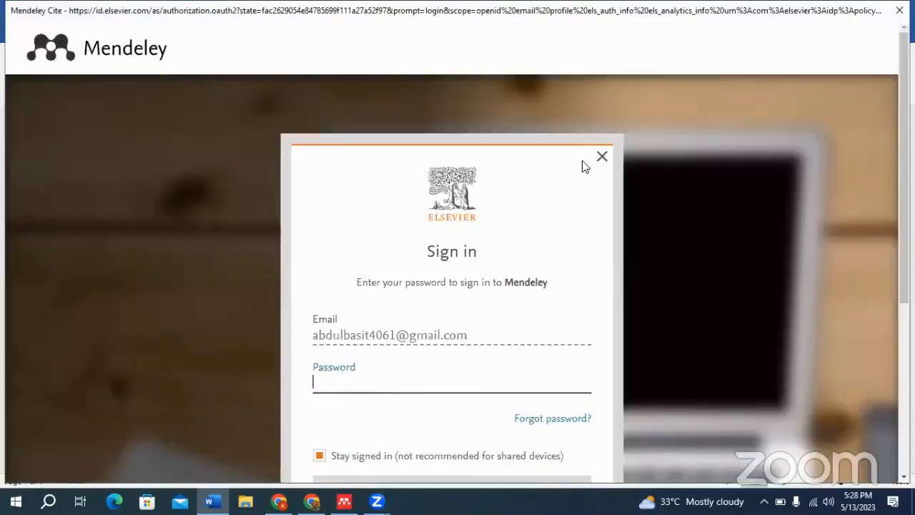
left_click(604, 160)
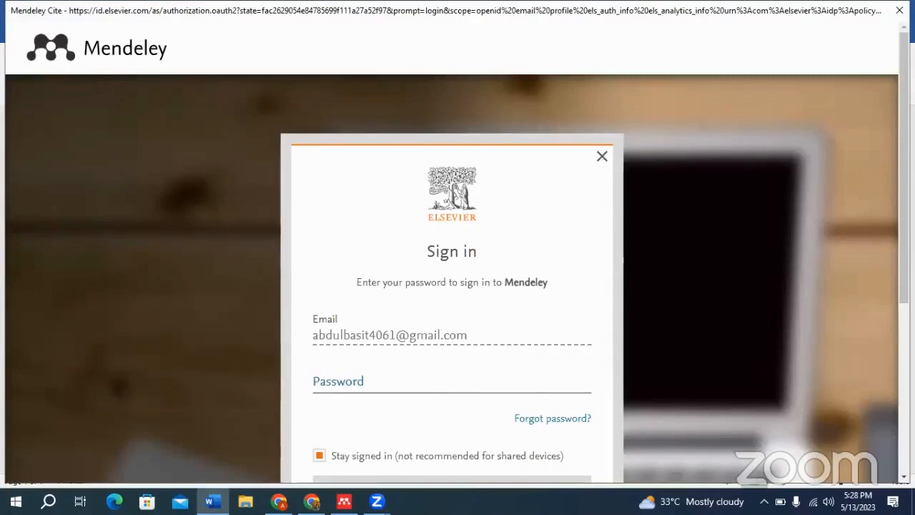
left_click(899, 10)
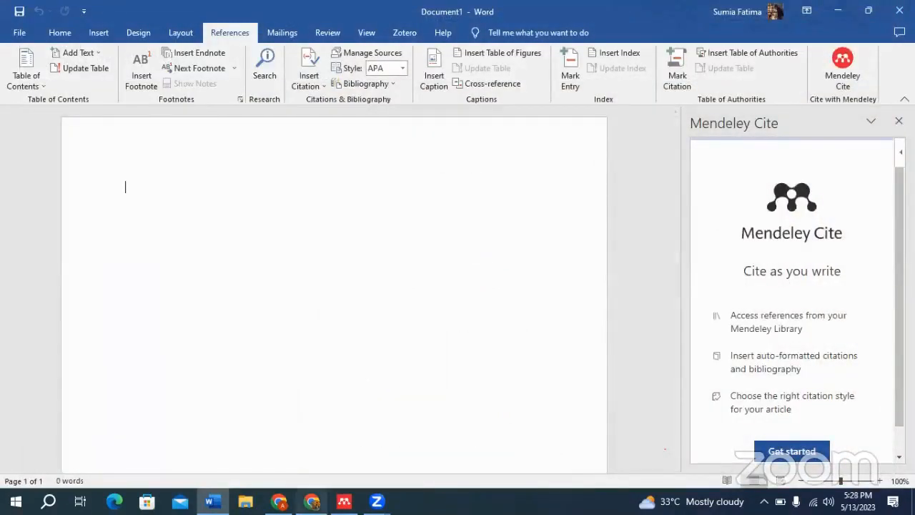
- Switch to the second copy of the PMC surgical safety article in Chrome and try to launch Mendeley Web Importer
left_click(311, 501)
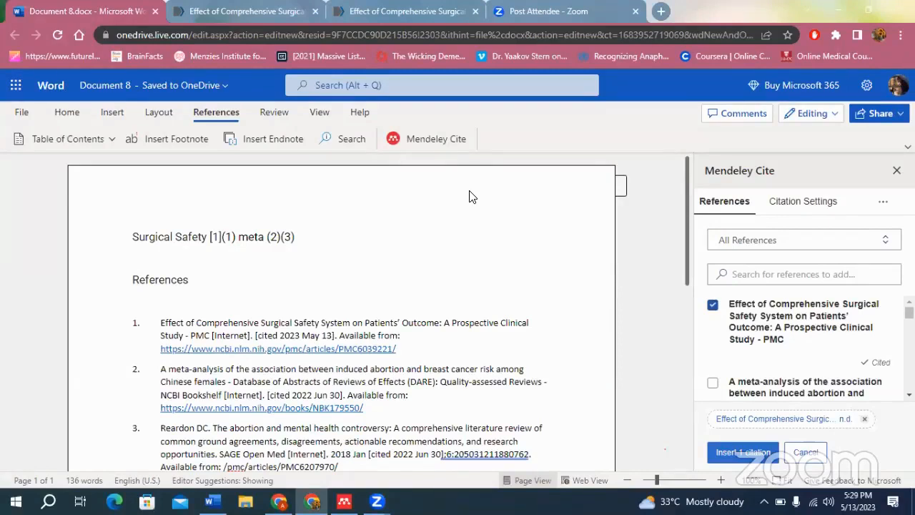
left_click(359, 7)
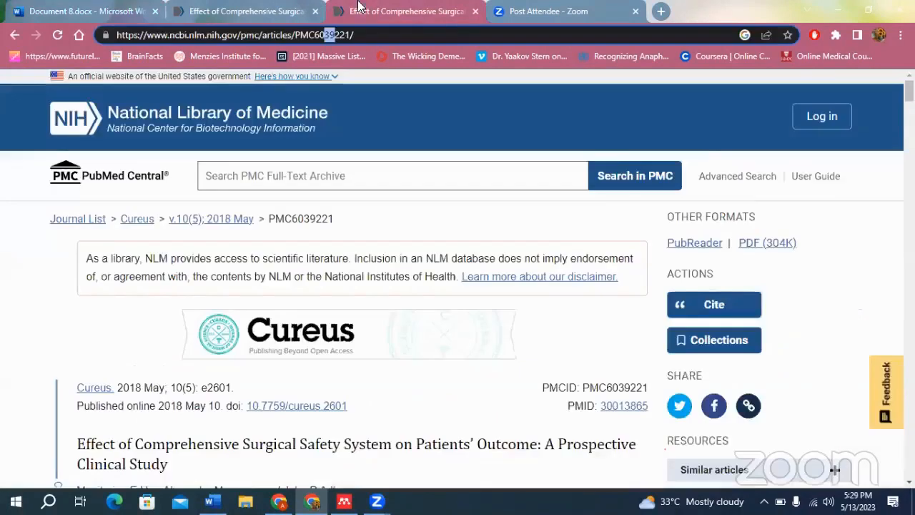
left_click(840, 28)
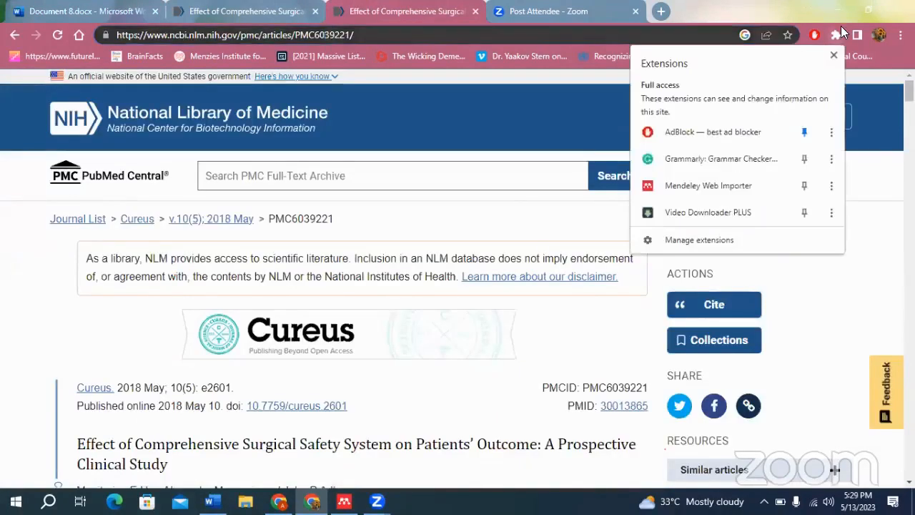
left_click(739, 178)
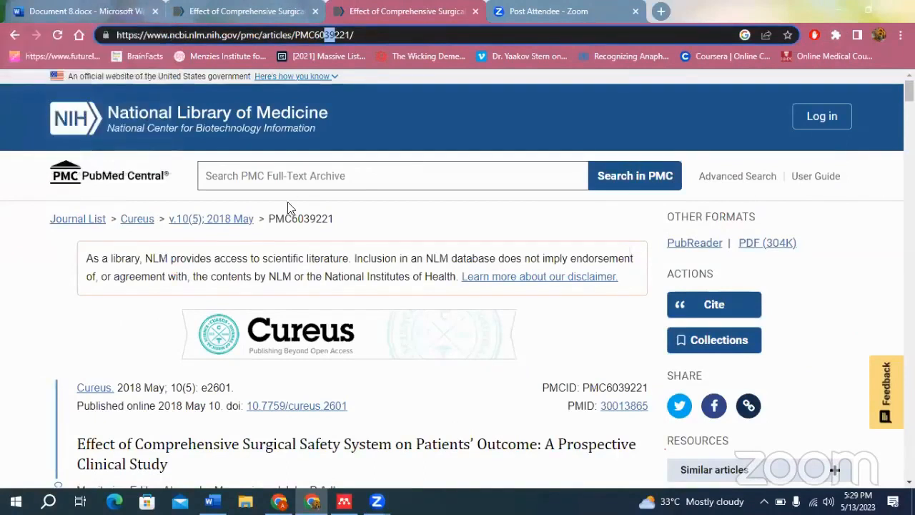
- Reload the PMC article page and relaunch Mendeley Web Importer to view its full sign-in notice
key("F5")
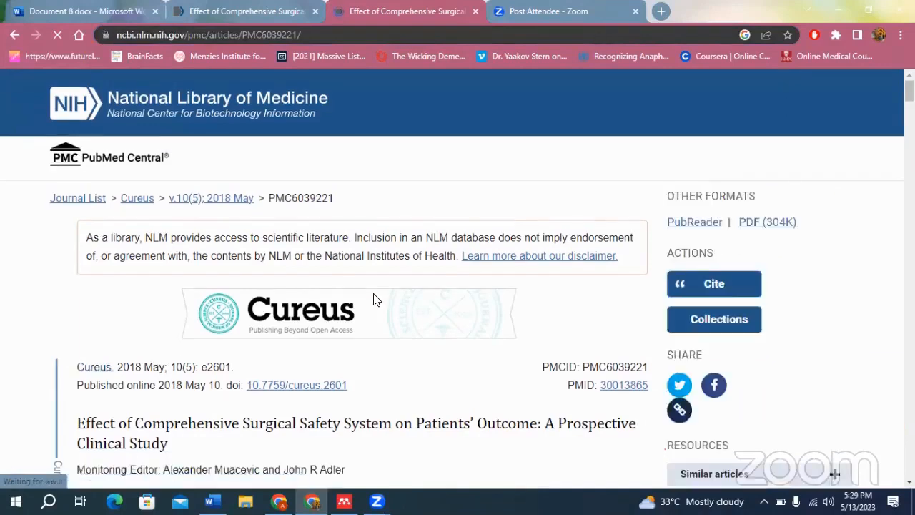
left_click(835, 35)
left_click(703, 181)
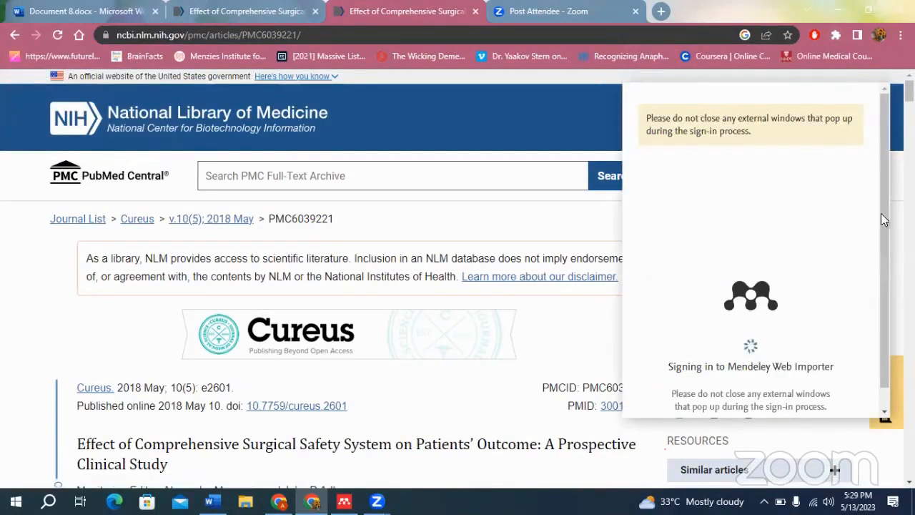
left_click_drag(885, 220, 884, 283)
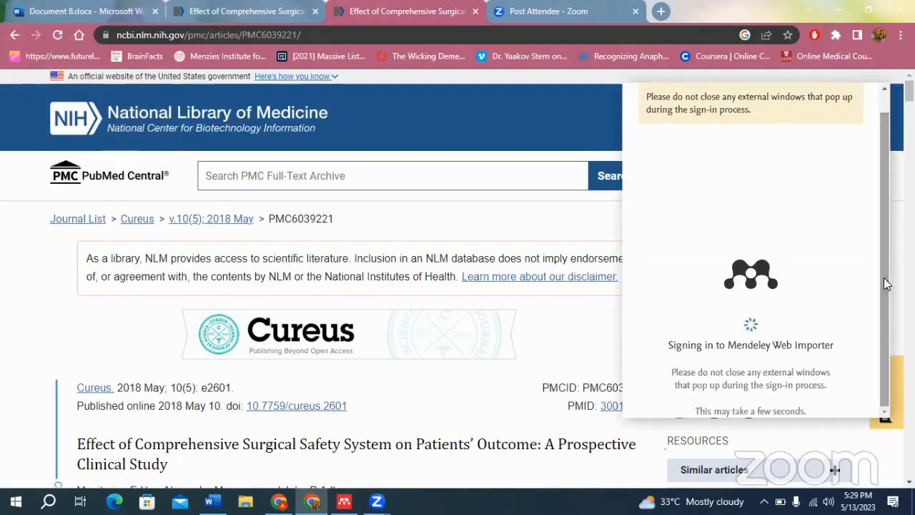